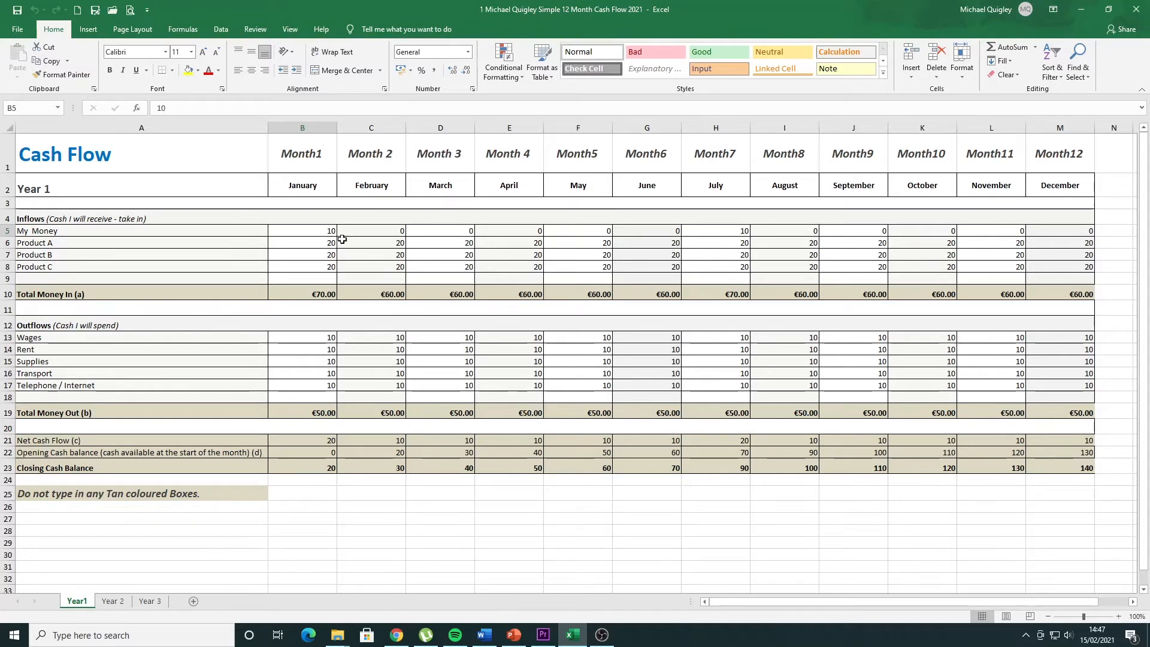
Change the Month1 heading in B2 to June and the Month 2 heading in C2 to July.
{"action": "left_click", "coordinate": [302, 187]}
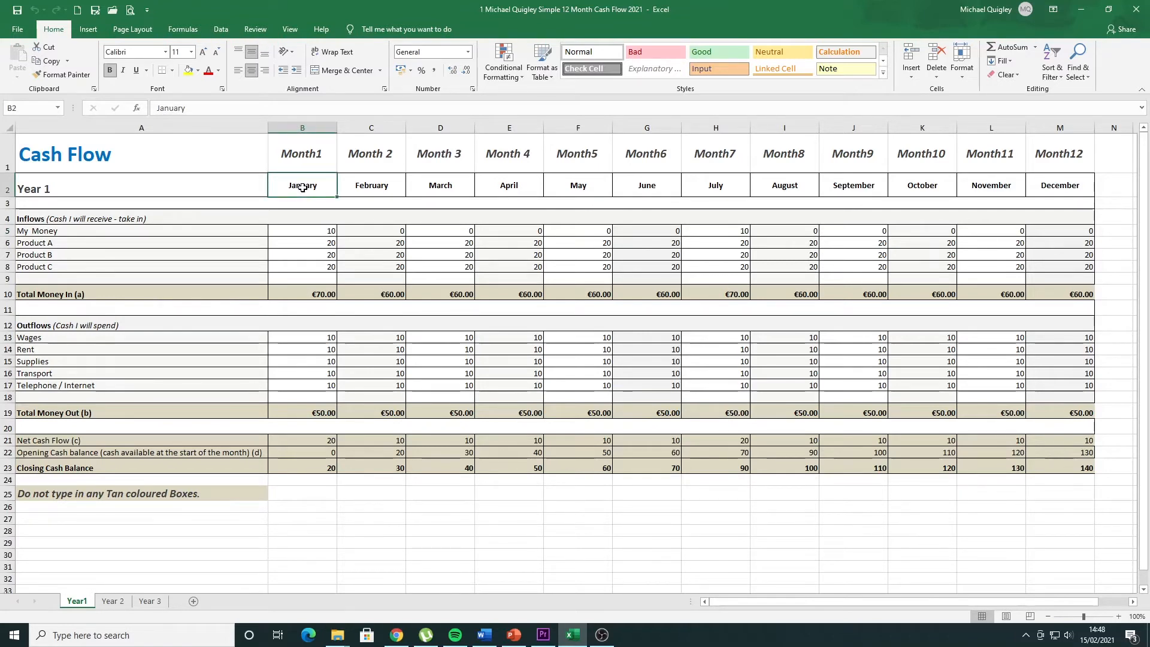
{"action": "type", "text": "June"}
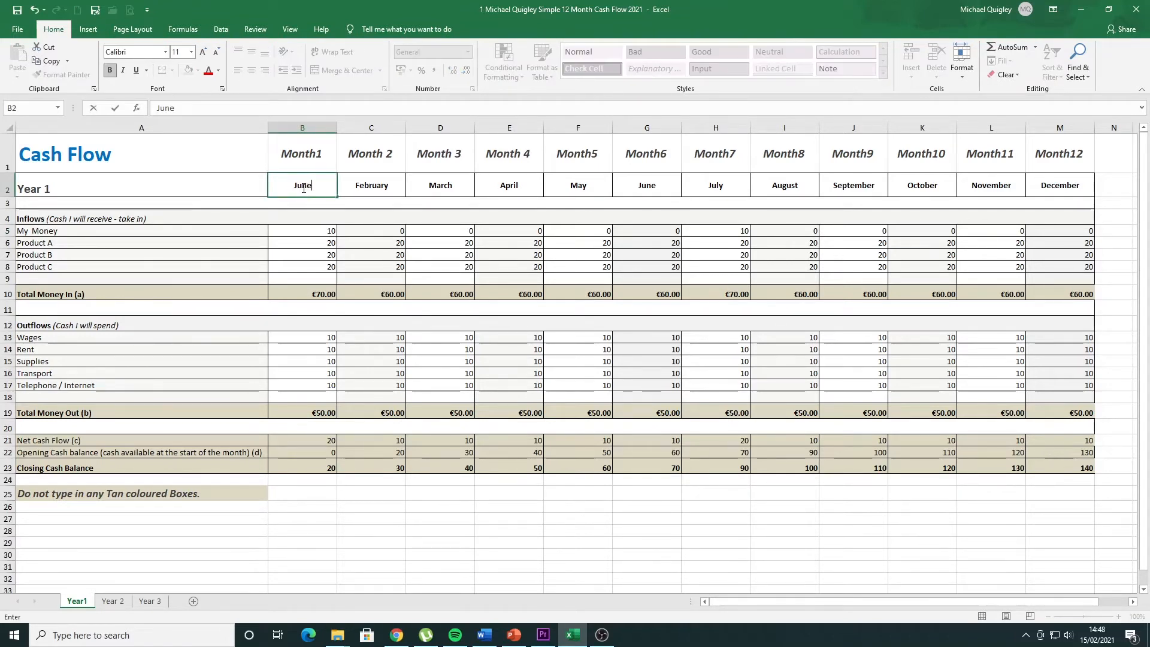
{"action": "left_click", "coordinate": [371, 187]}
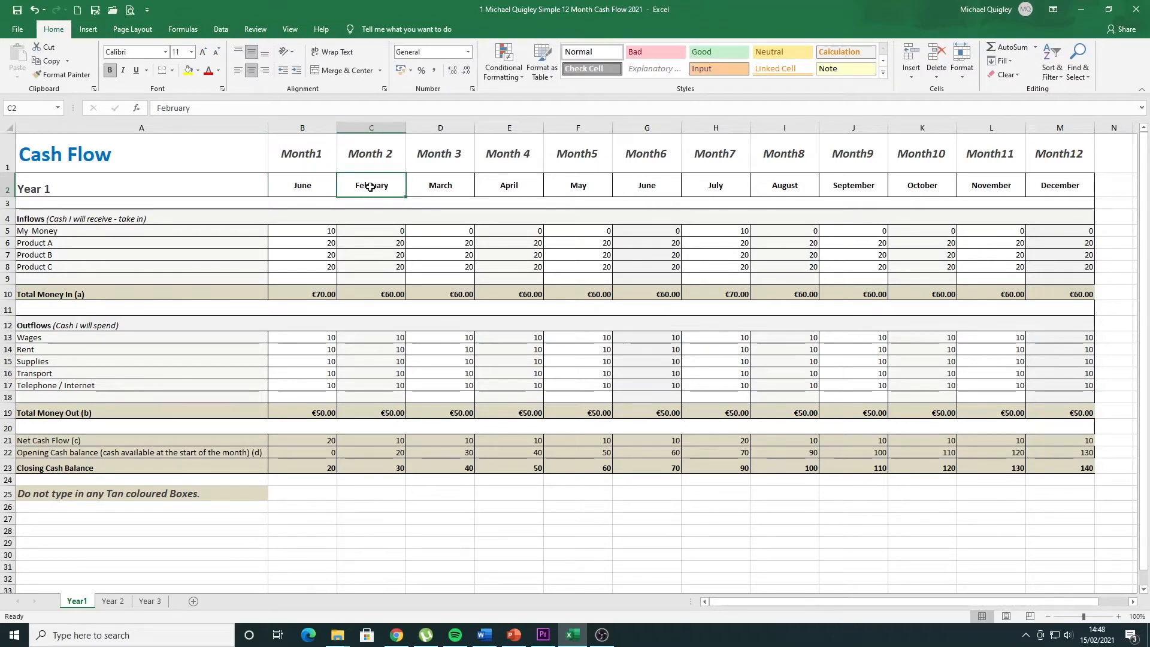
{"action": "type", "text": "Jul"}
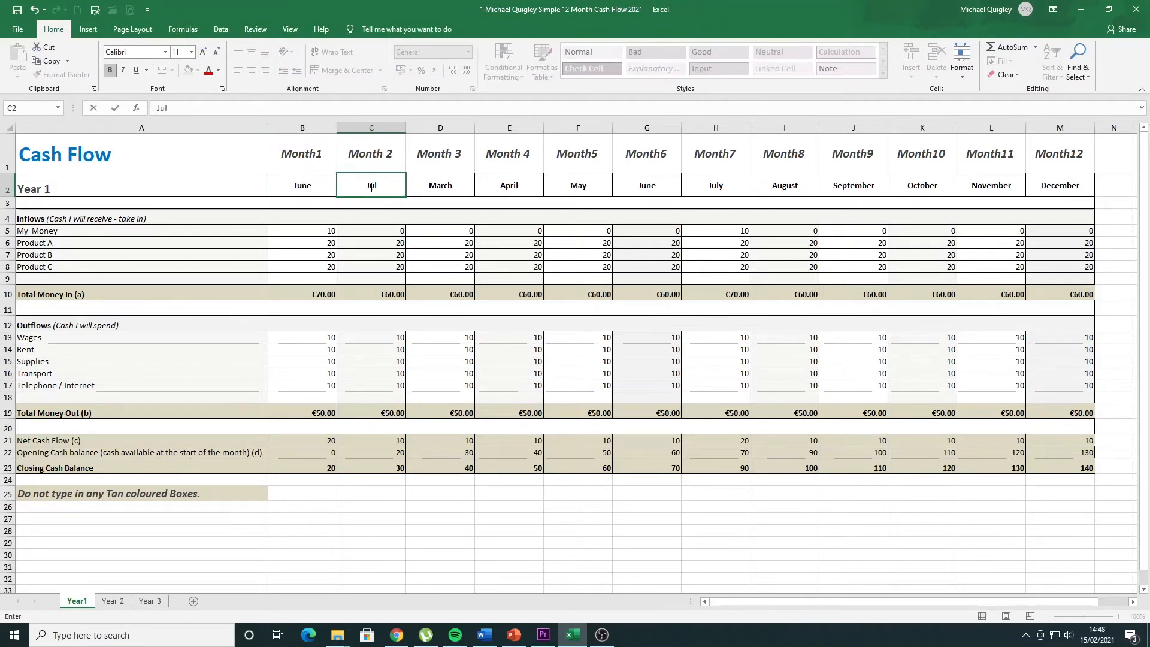
{"action": "type", "text": "y"}
{"action": "left_click", "coordinate": [453, 185]}
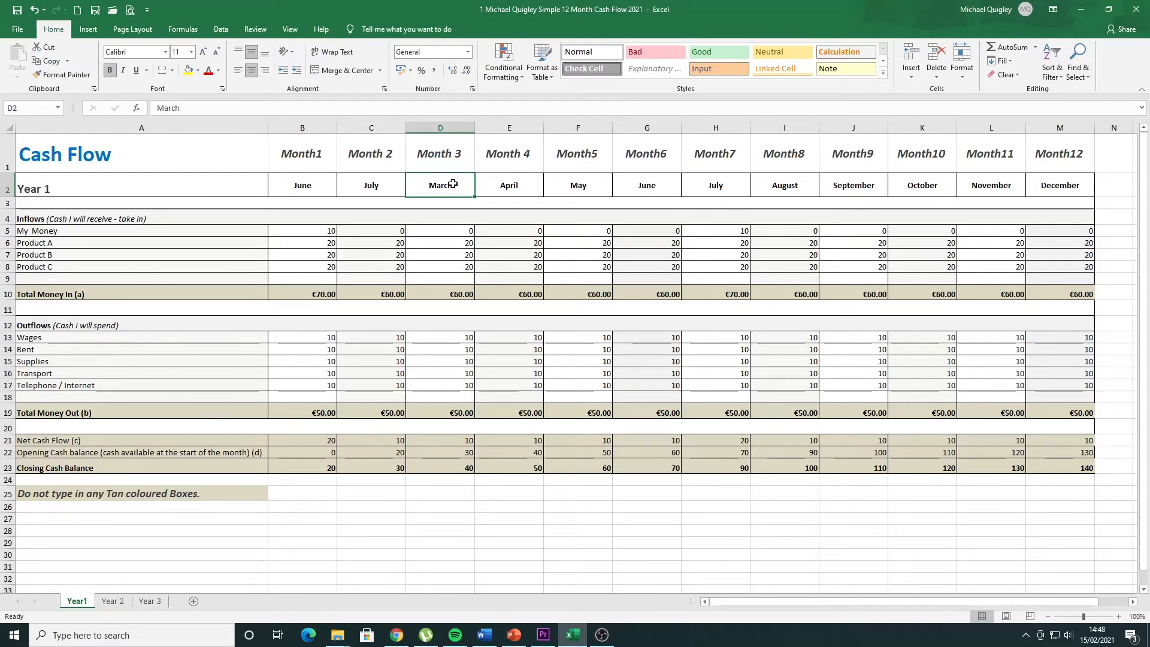
Extend the June–July month sequence from B2:C2 across row 2 through Month12 in M2.
{"action": "left_click", "coordinate": [318, 188]}
{"action": "left_click_drag", "start_coordinate": [322, 188], "coordinate": [339, 185]}
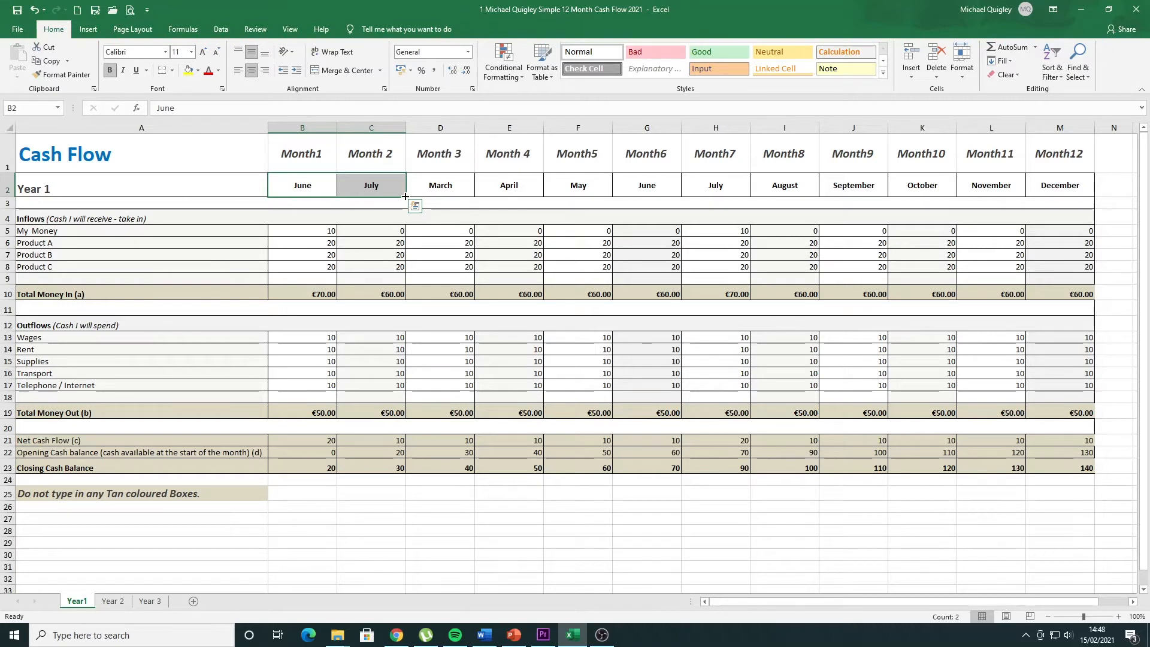
{"action": "left_click_drag", "start_coordinate": [405, 197], "coordinate": [1073, 191]}
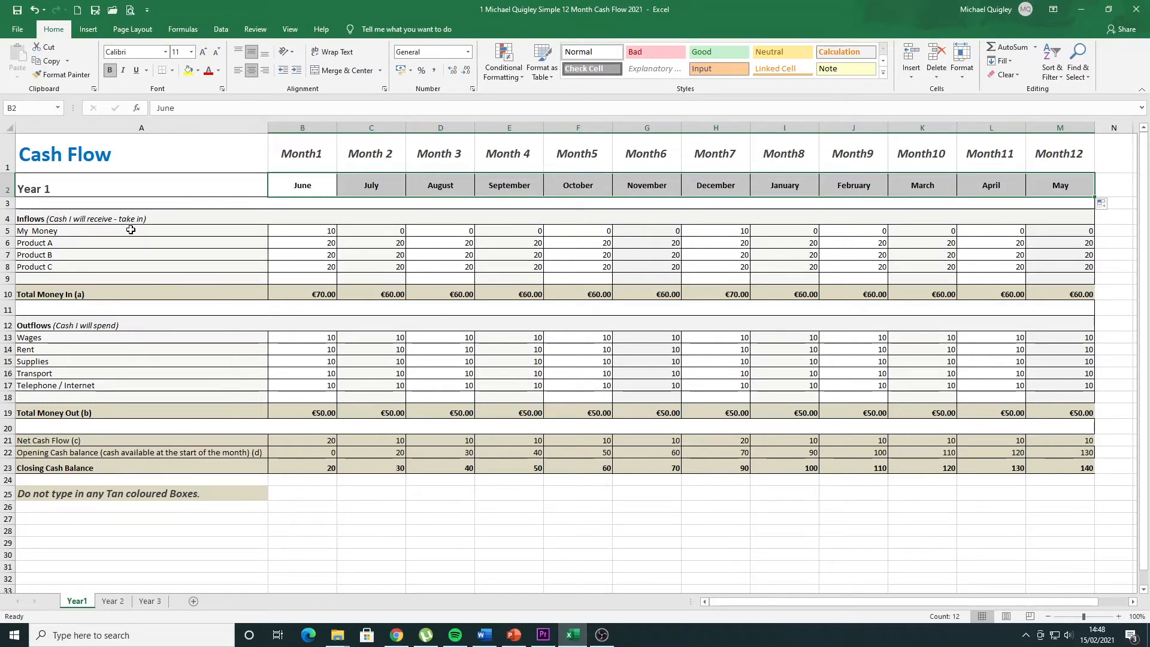
Rename the Product A inflow row to "Cardbox Box 1" and the Product B row to "Widget".
{"action": "left_click_drag", "start_coordinate": [130, 231], "coordinate": [134, 267]}
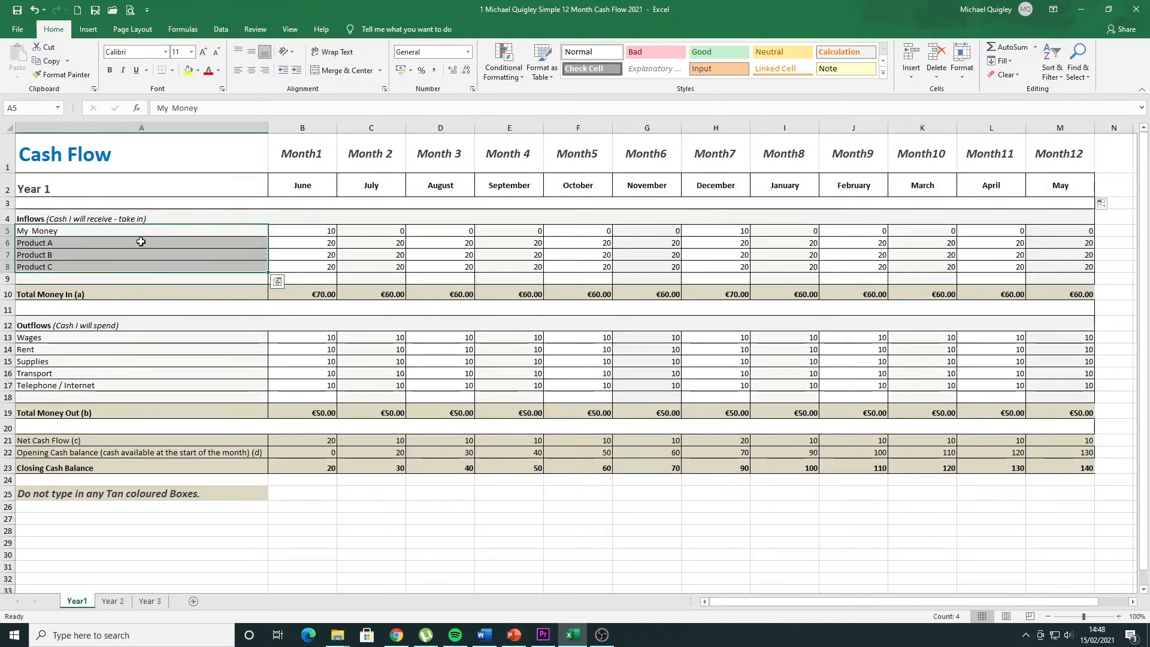
{"action": "left_click", "coordinate": [141, 241]}
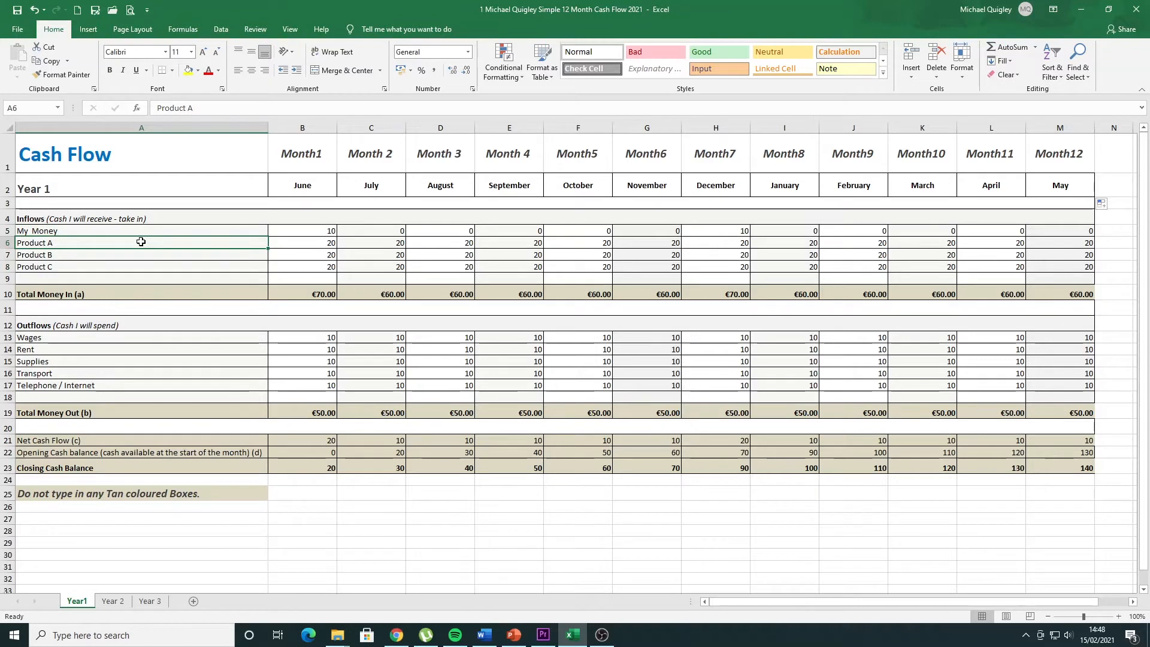
{"action": "type", "text": "Card"}
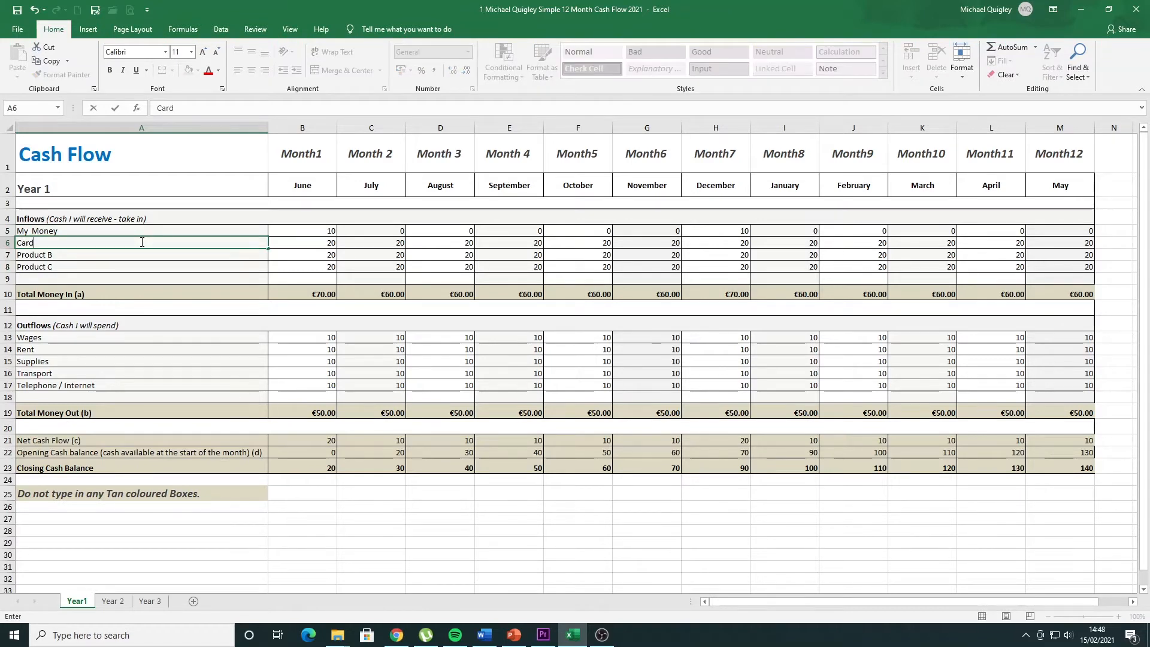
{"action": "type", "text": "box Box 1"}
{"action": "left_click", "coordinate": [146, 255]}
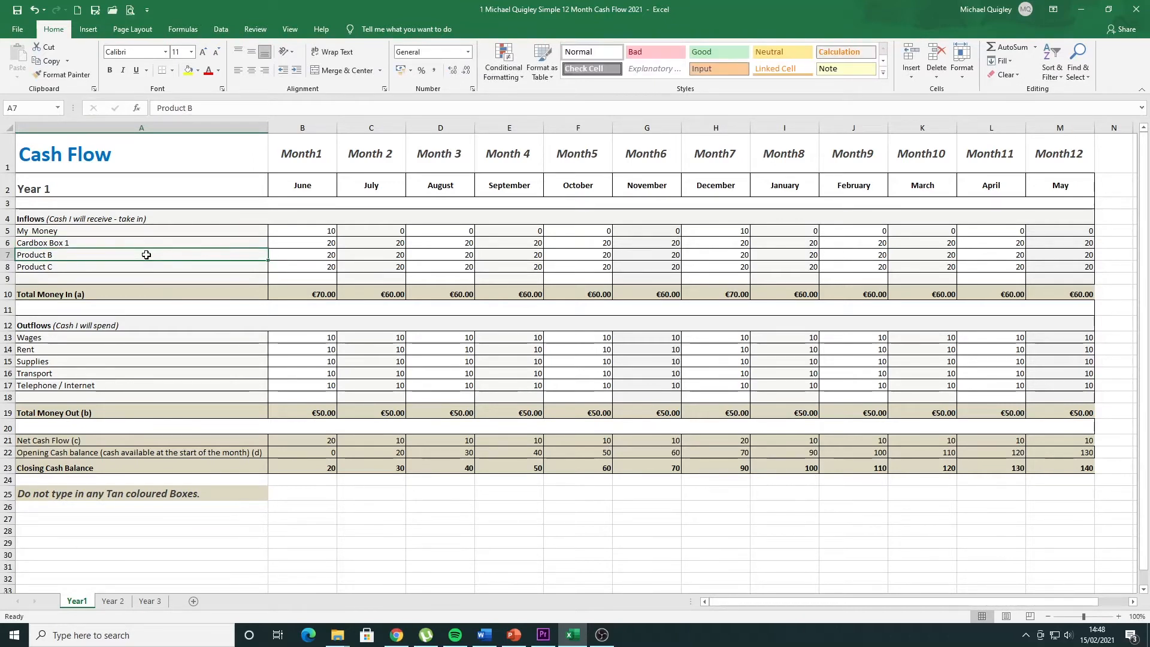
{"action": "type", "text": "Widget"}
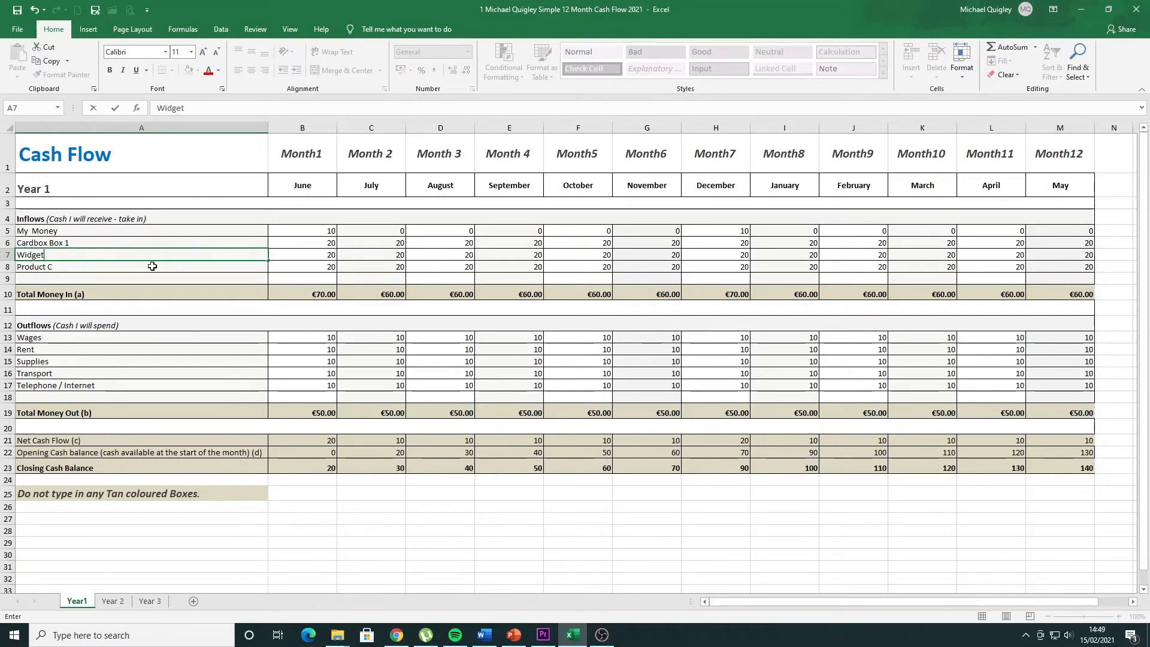
{"action": "left_click", "coordinate": [152, 266]}
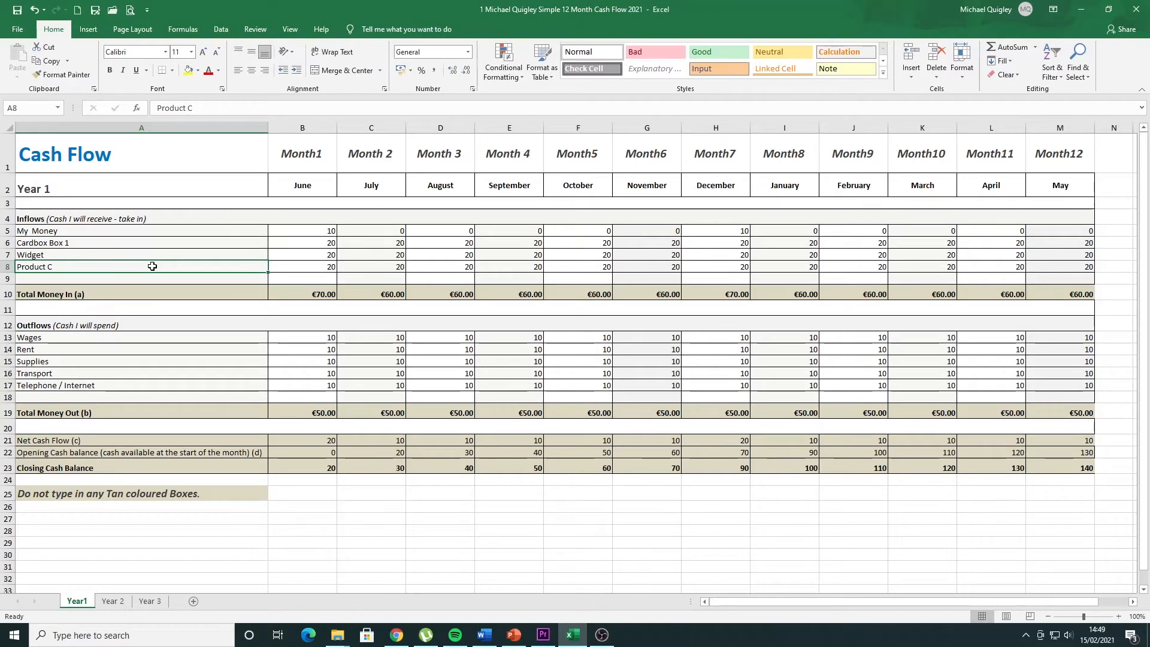
Rename the Transport row under Outflows to "Etc".
{"action": "left_click", "coordinate": [155, 335]}
{"action": "left_click_drag", "start_coordinate": [155, 335], "coordinate": [155, 386]}
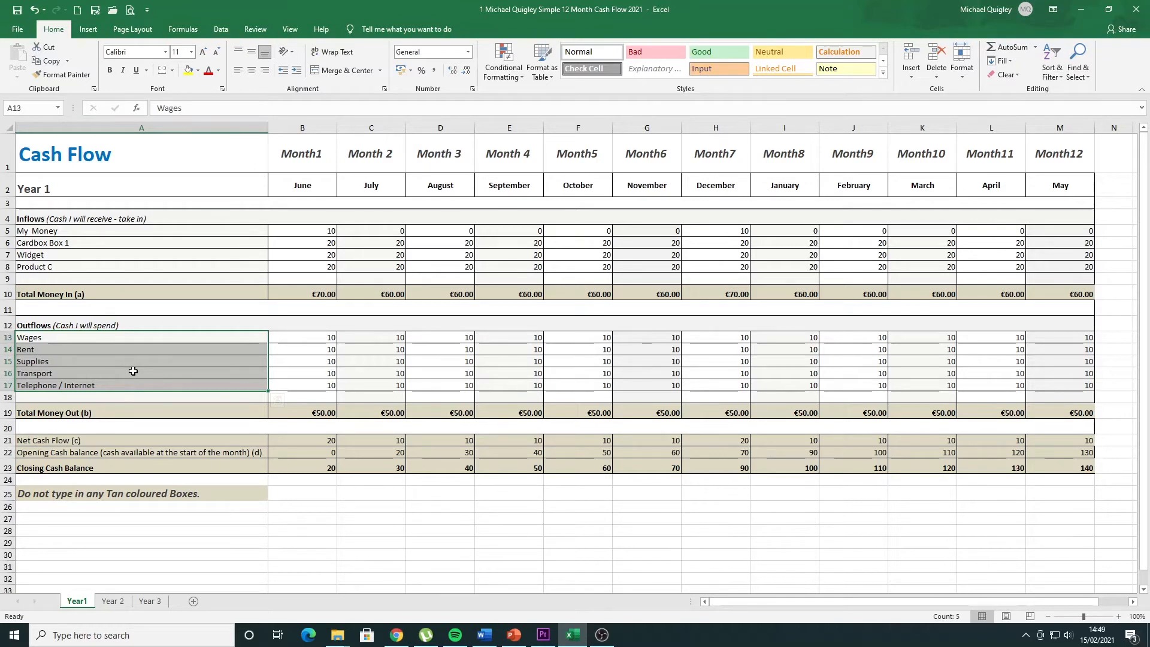
{"action": "left_click", "coordinate": [133, 373]}
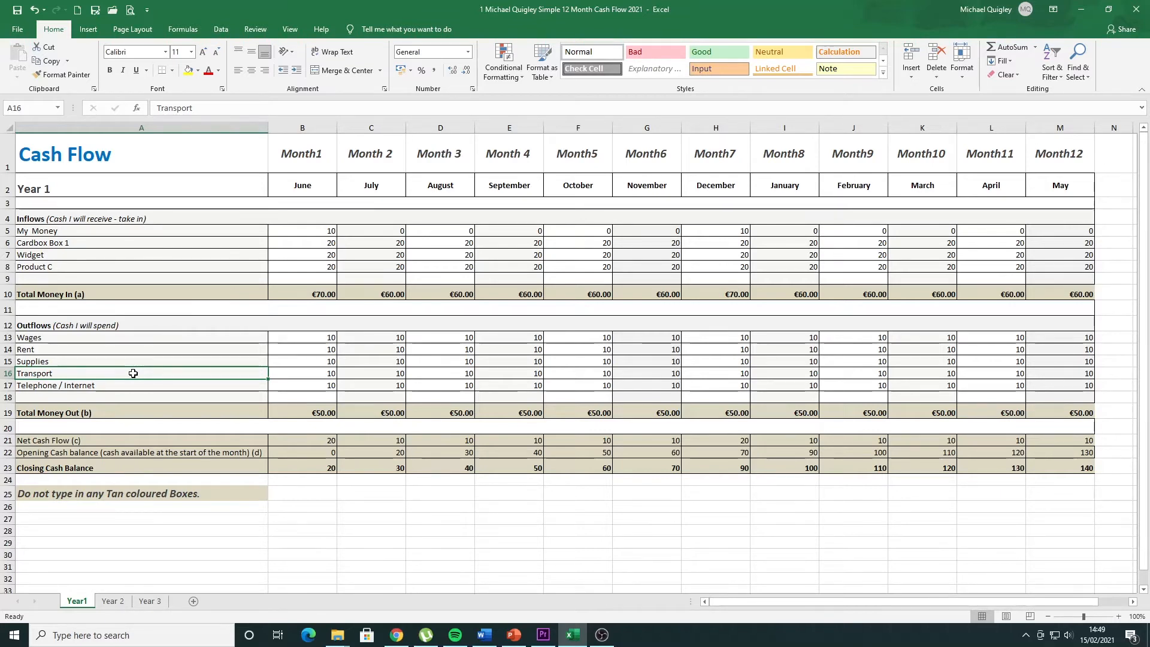
{"action": "type", "text": "Etc"}
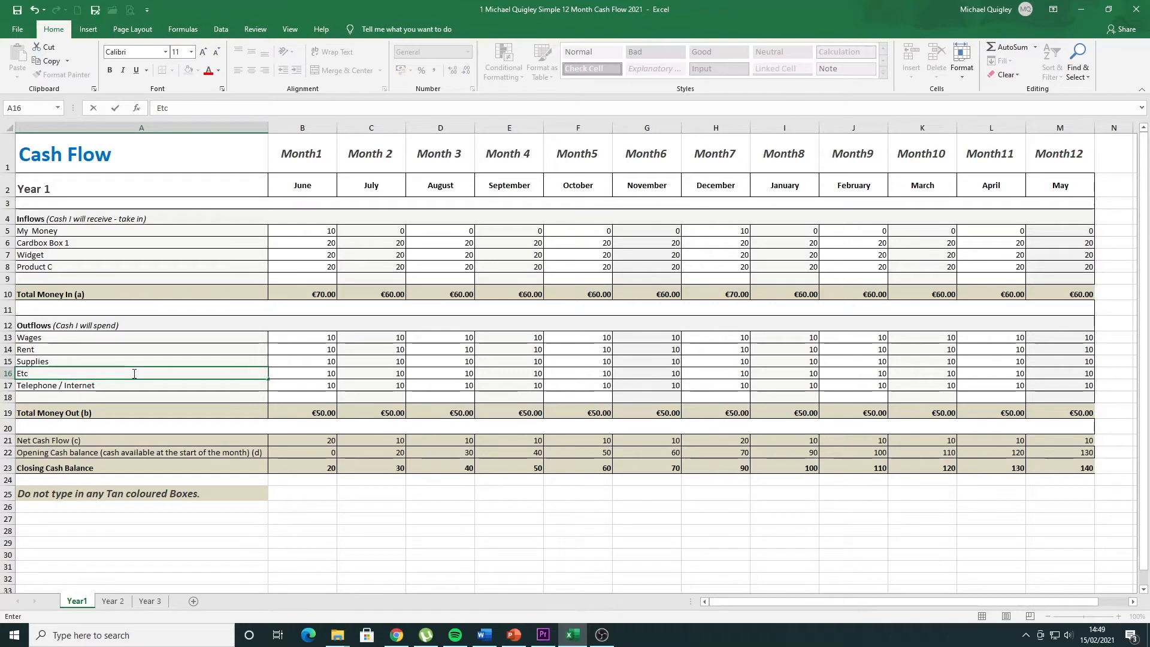
{"action": "left_click", "coordinate": [156, 354]}
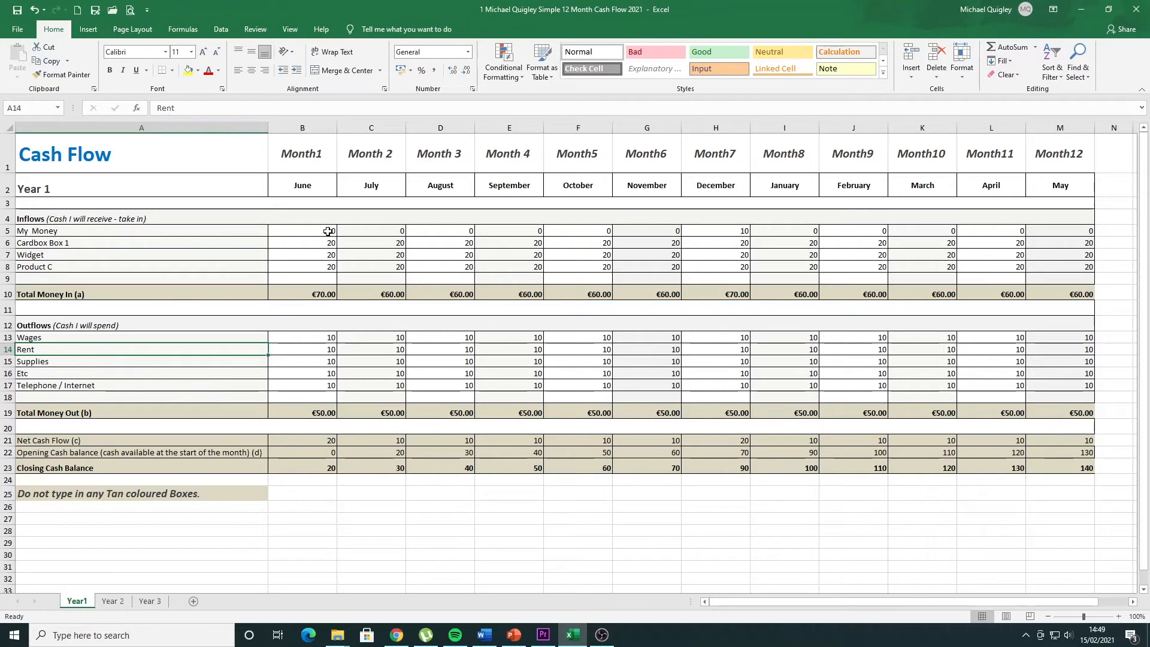
{"action": "left_click_drag", "start_coordinate": [328, 232], "coordinate": [673, 277]}
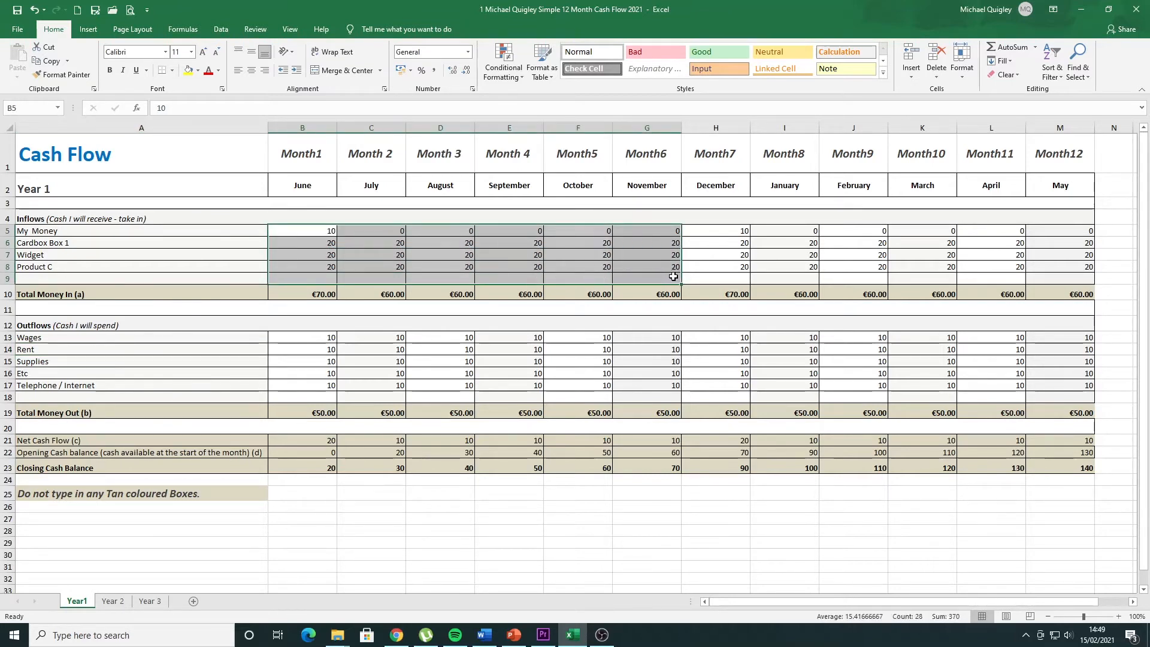
{"action": "left_click", "coordinate": [411, 252]}
{"action": "left_click_drag", "start_coordinate": [308, 338], "coordinate": [1060, 389]}
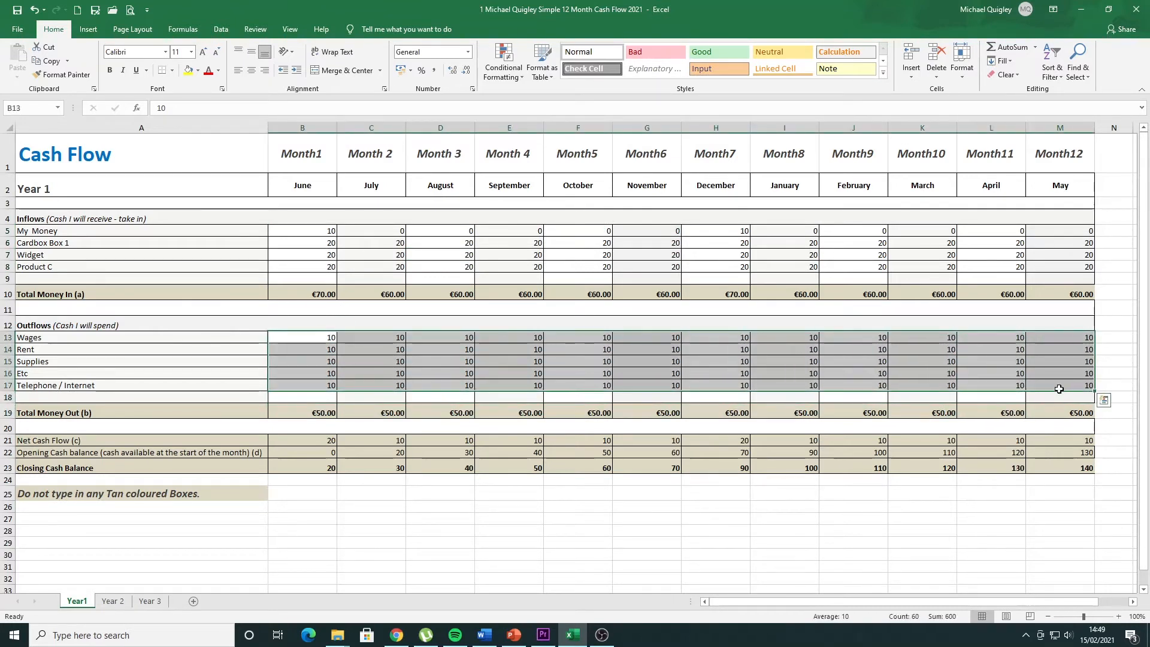
{"action": "left_click", "coordinate": [391, 367]}
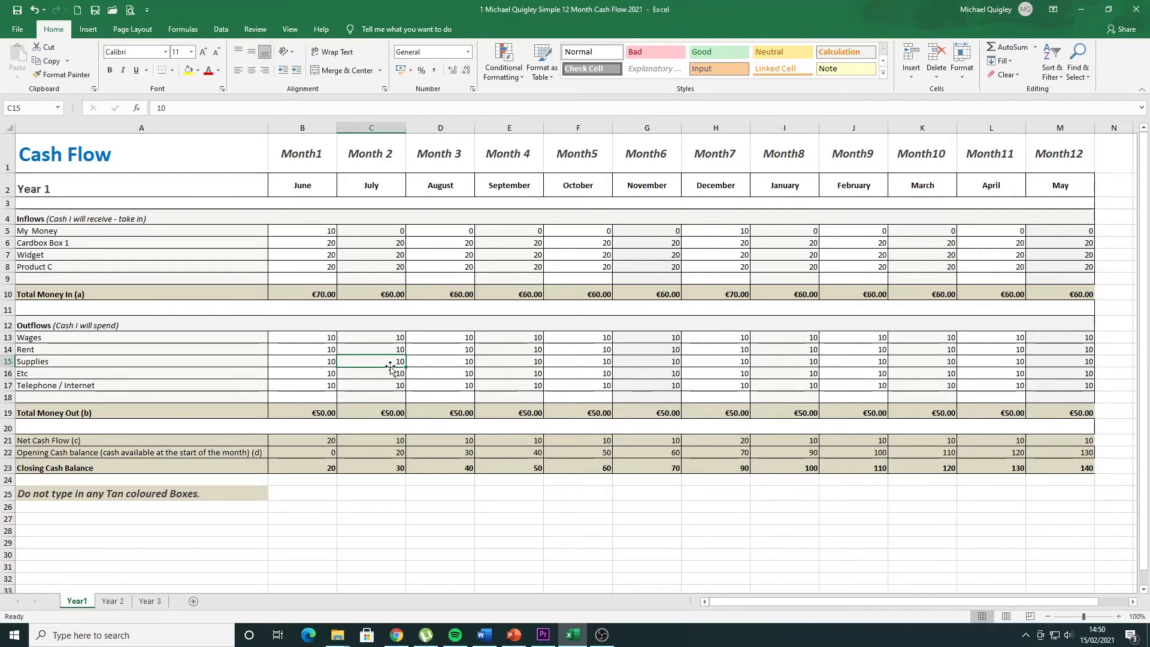
Set the Cardbox Box 1 inflow to 50 for June and 100 for September.
{"action": "left_click", "coordinate": [322, 244]}
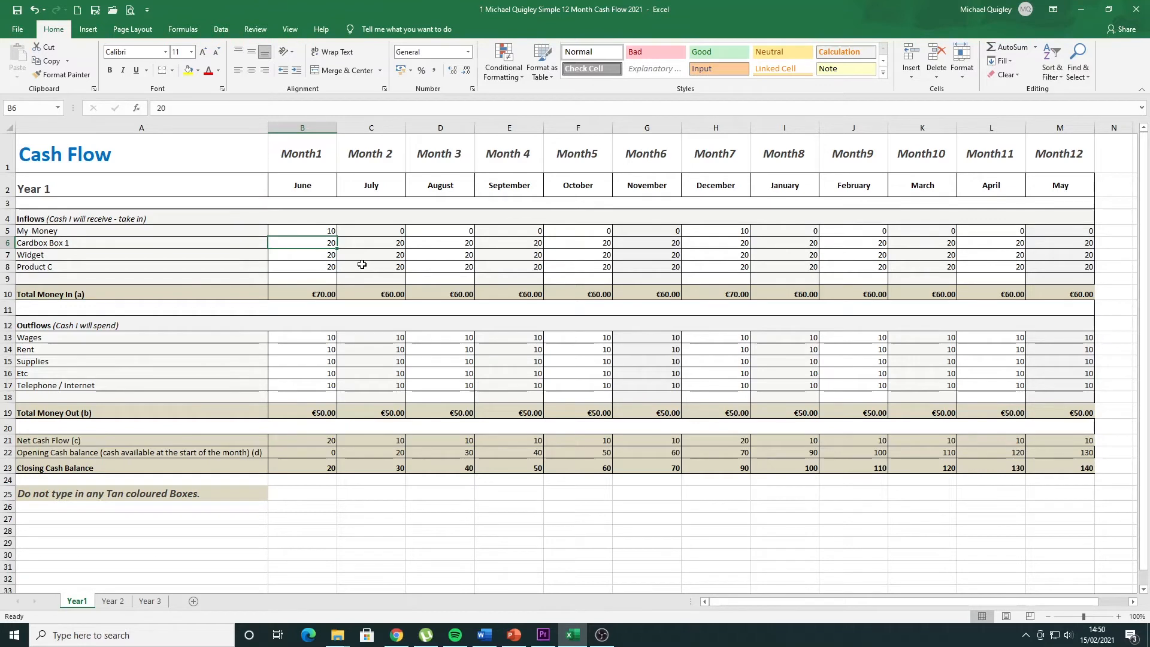
{"action": "type", "text": "50"}
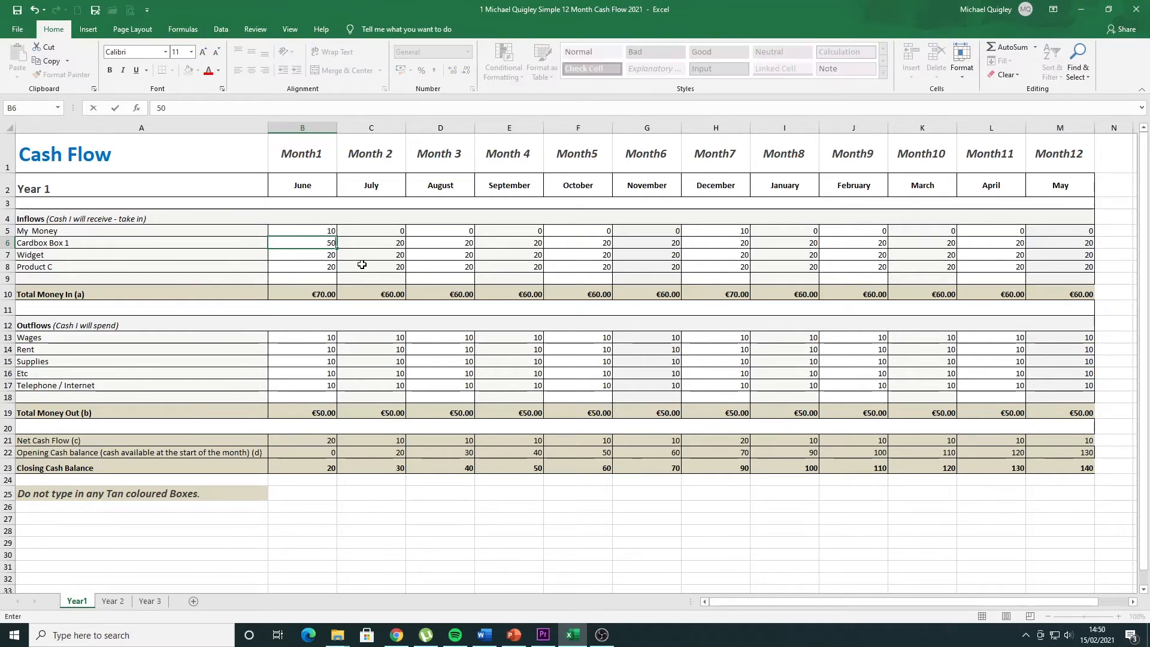
{"action": "key", "text": "Return"}
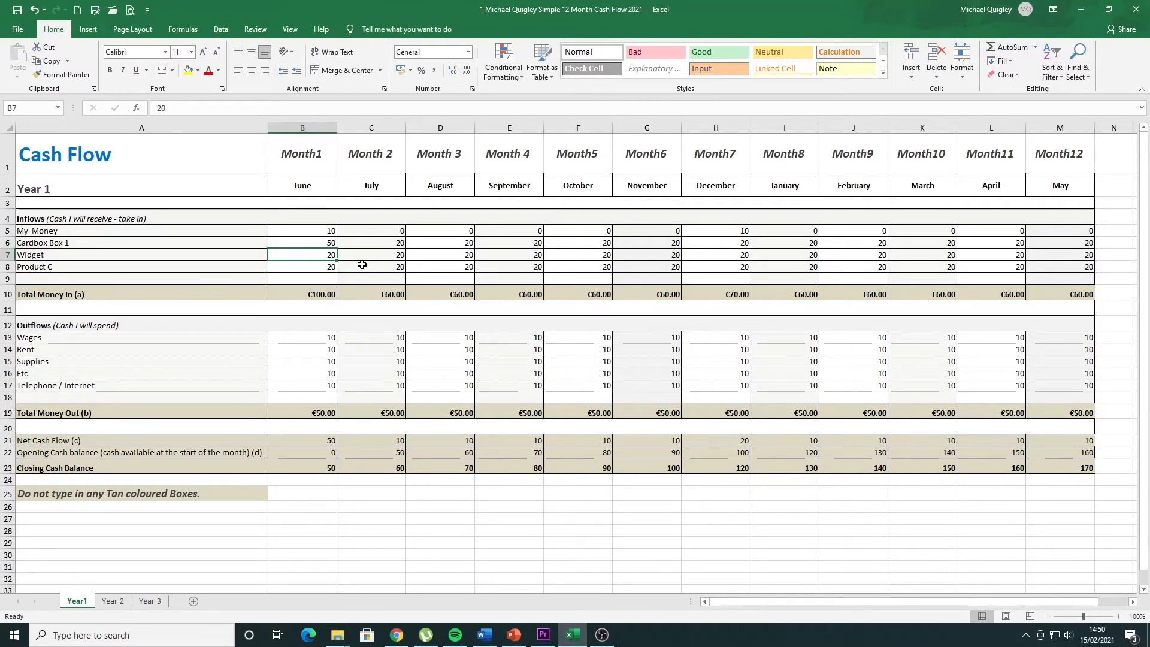
{"action": "left_click", "coordinate": [517, 243]}
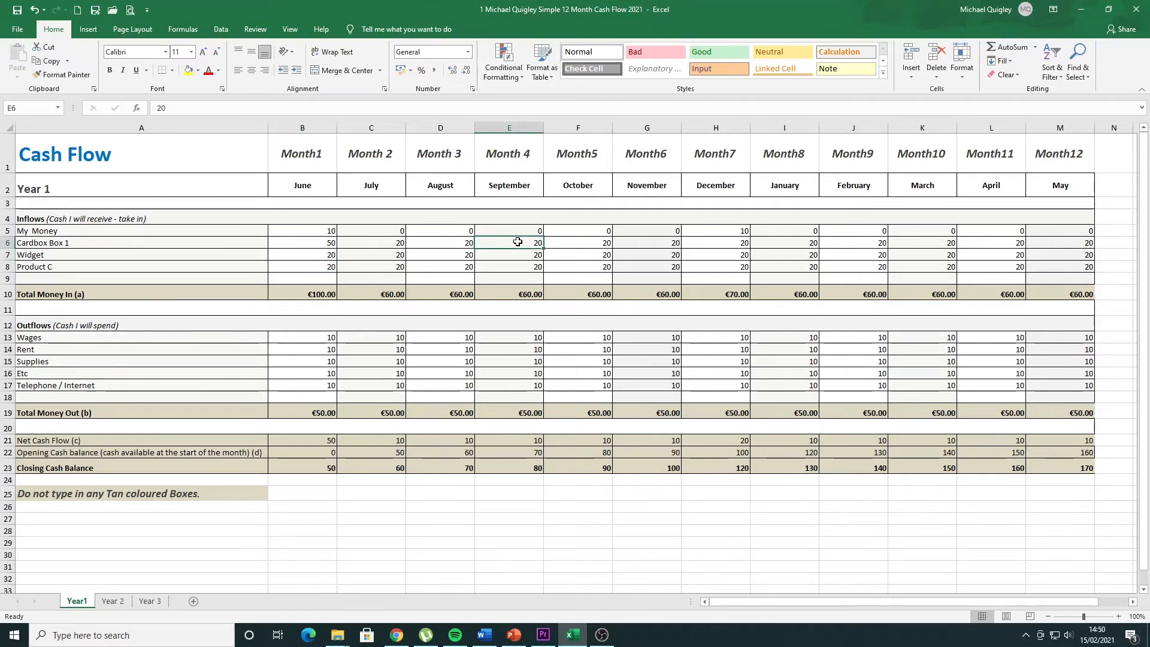
{"action": "type", "text": "100"}
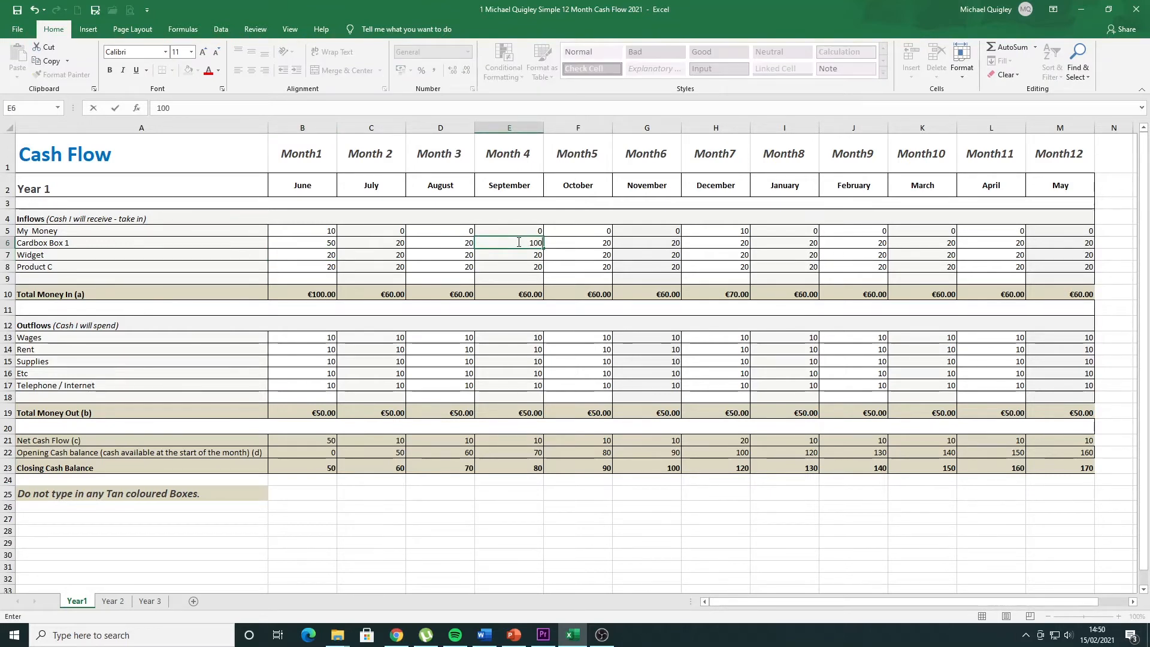
{"action": "key", "text": "Return"}
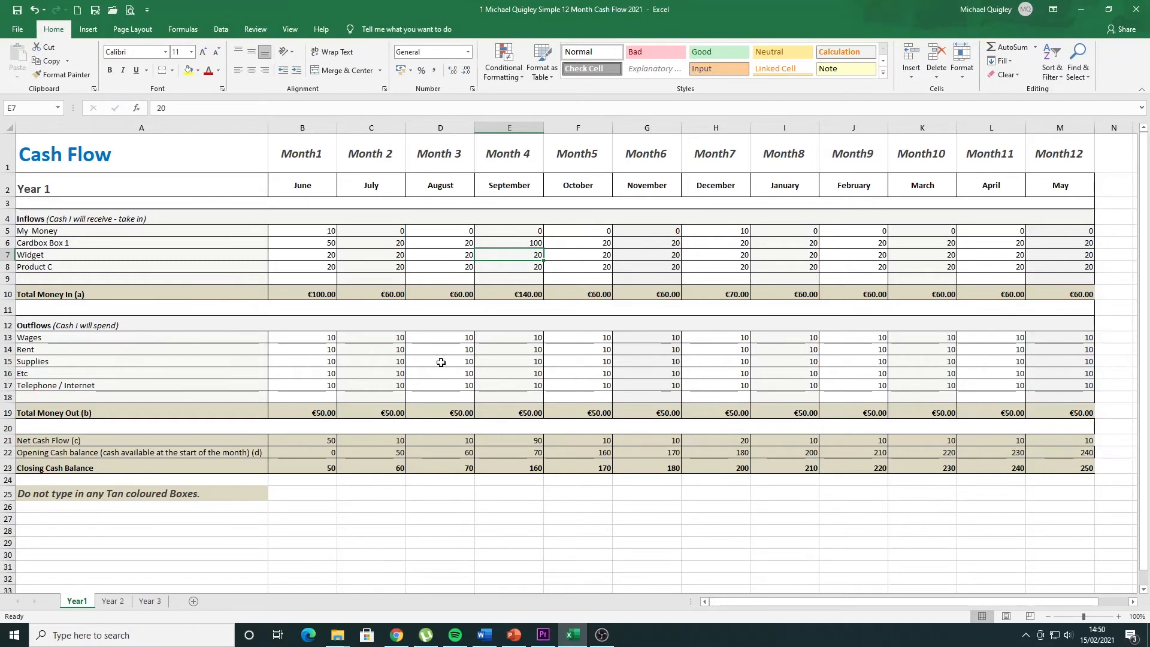
Set the July Rent outflow to 40 and the August Supplies outflow to 50.
{"action": "left_click", "coordinate": [390, 352]}
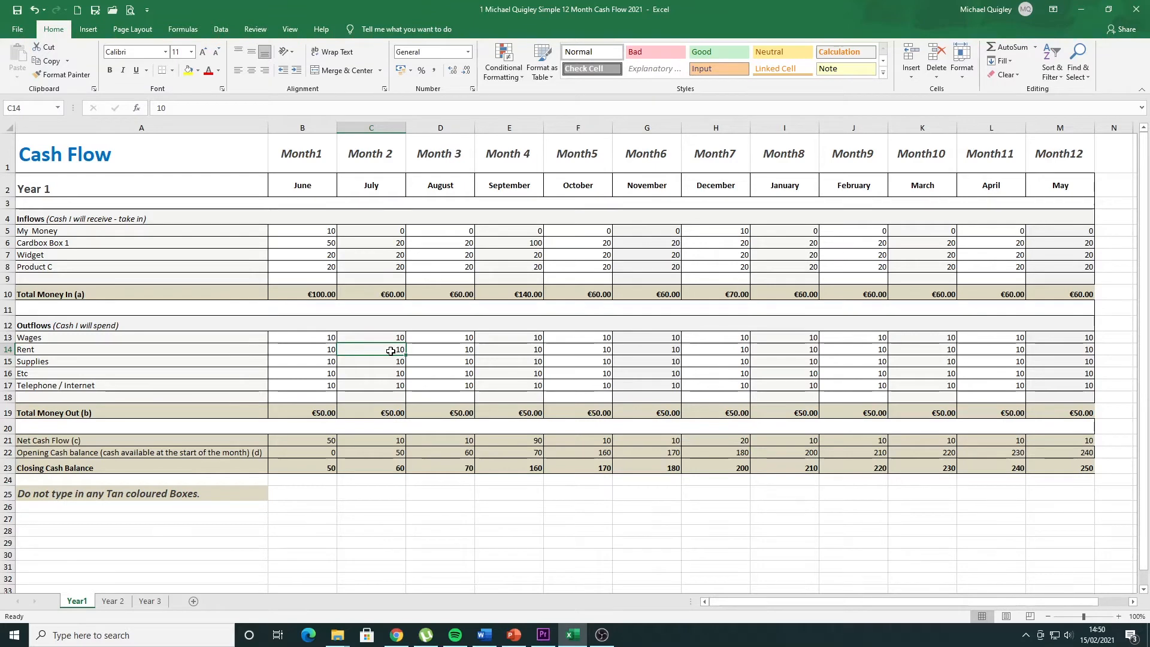
{"action": "type", "text": "4"}
{"action": "key", "text": "Return"}
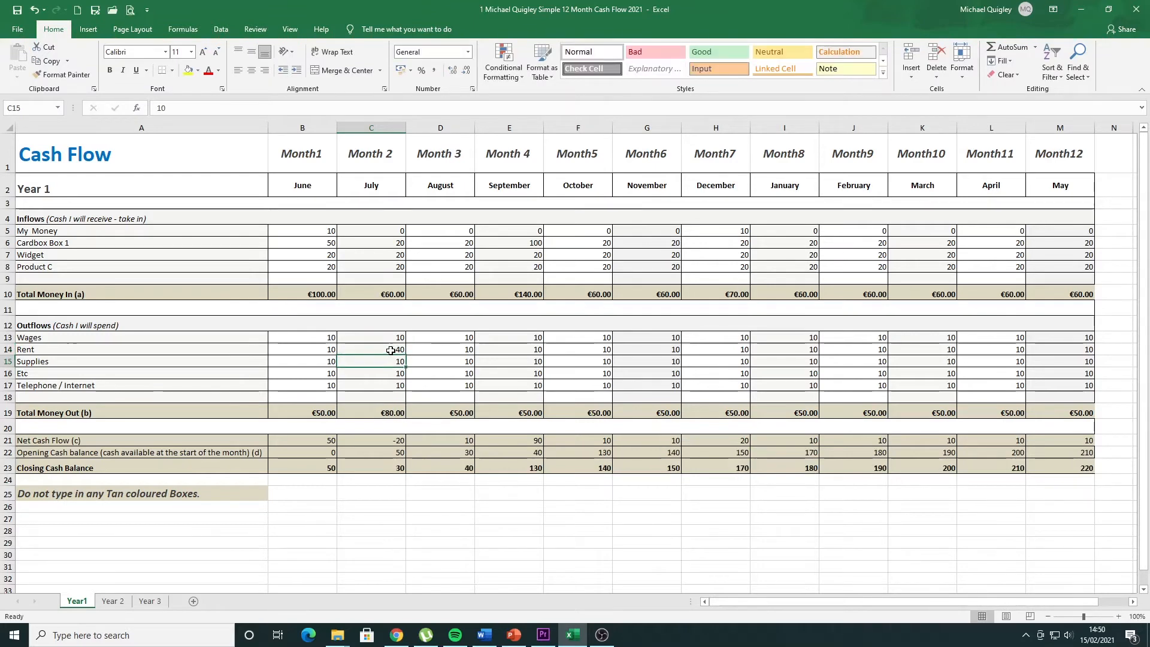
{"action": "left_click", "coordinate": [447, 364]}
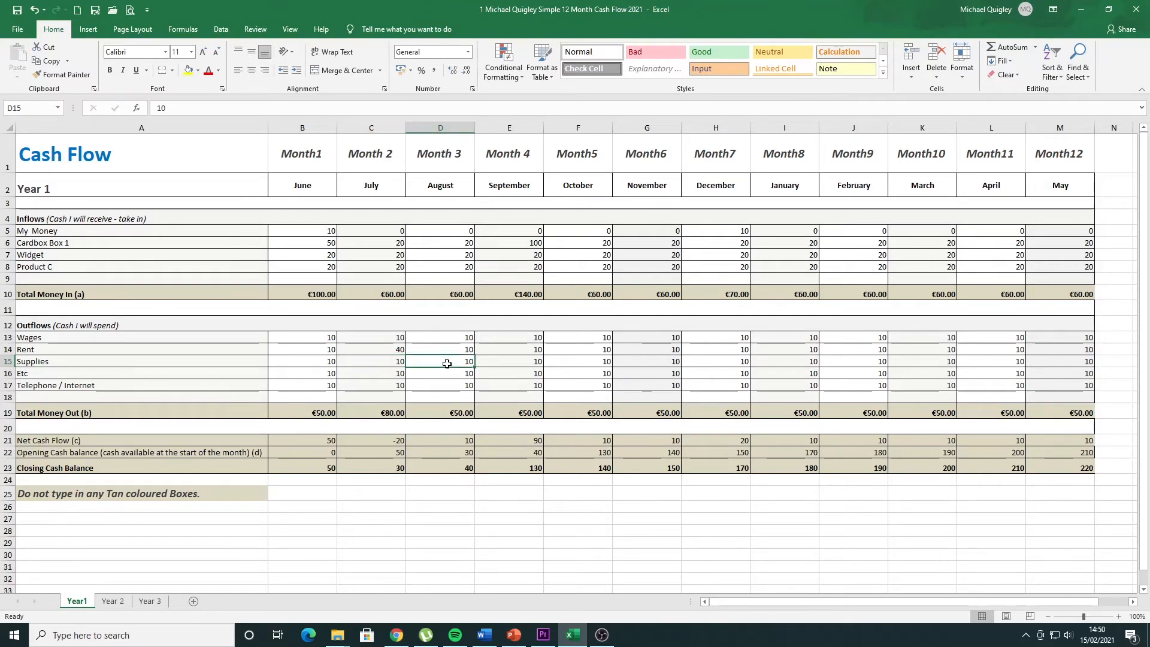
{"action": "type", "text": "50"}
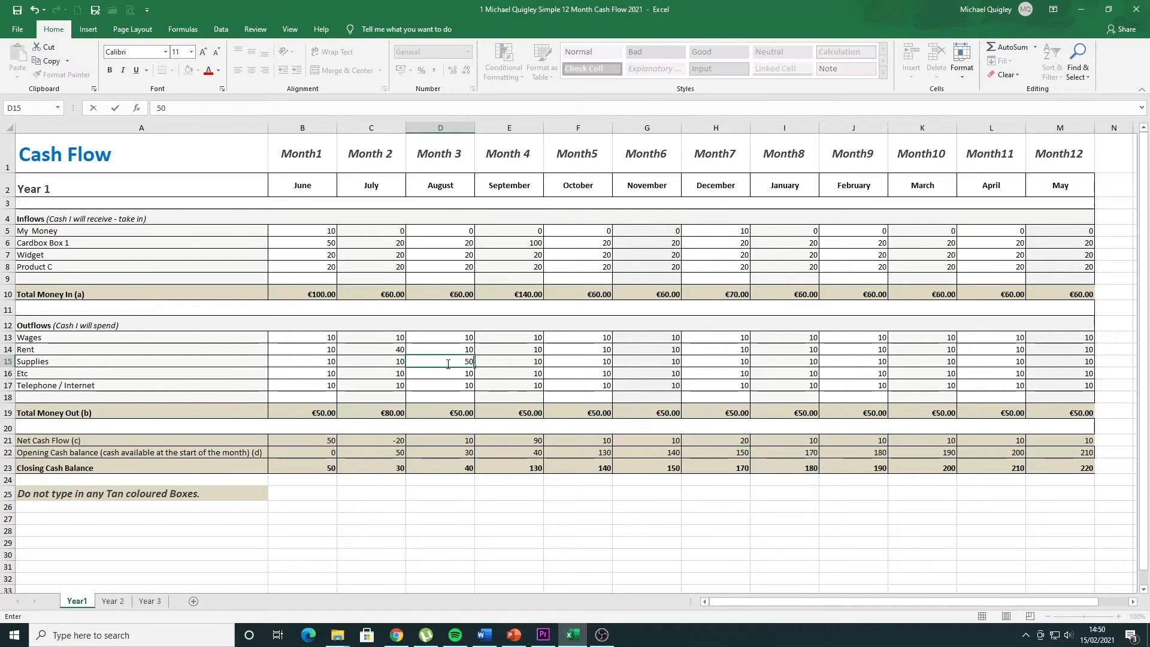
{"action": "key", "text": "Return"}
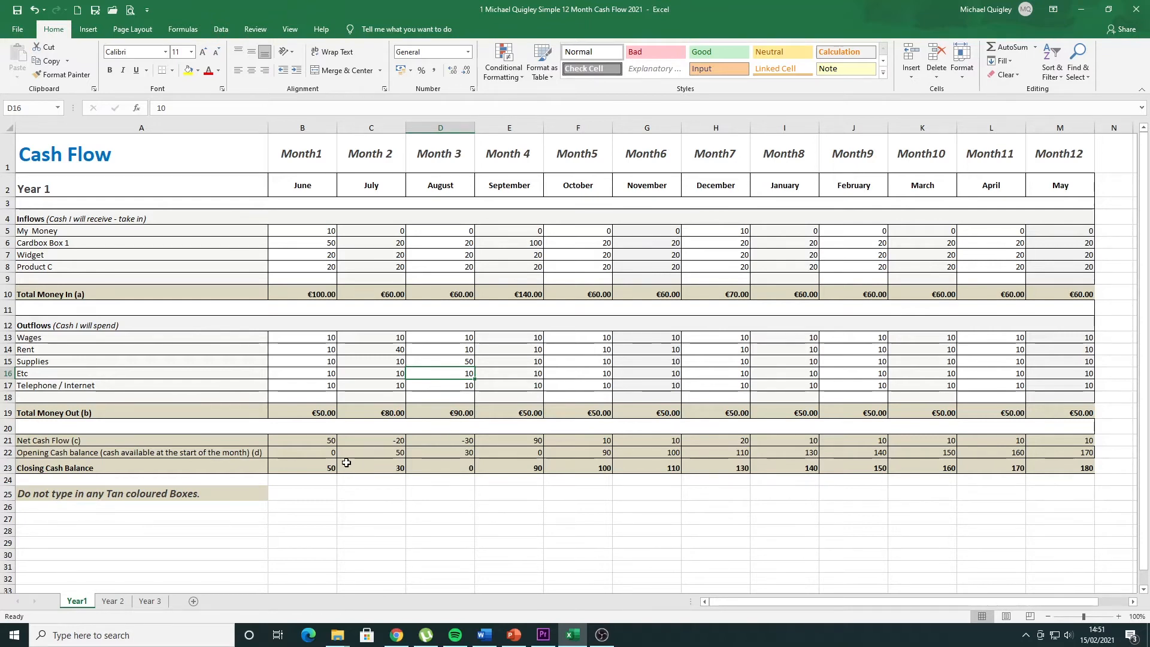
{"action": "left_click", "coordinate": [316, 468]}
{"action": "left_click_drag", "start_coordinate": [315, 467], "coordinate": [1039, 465]}
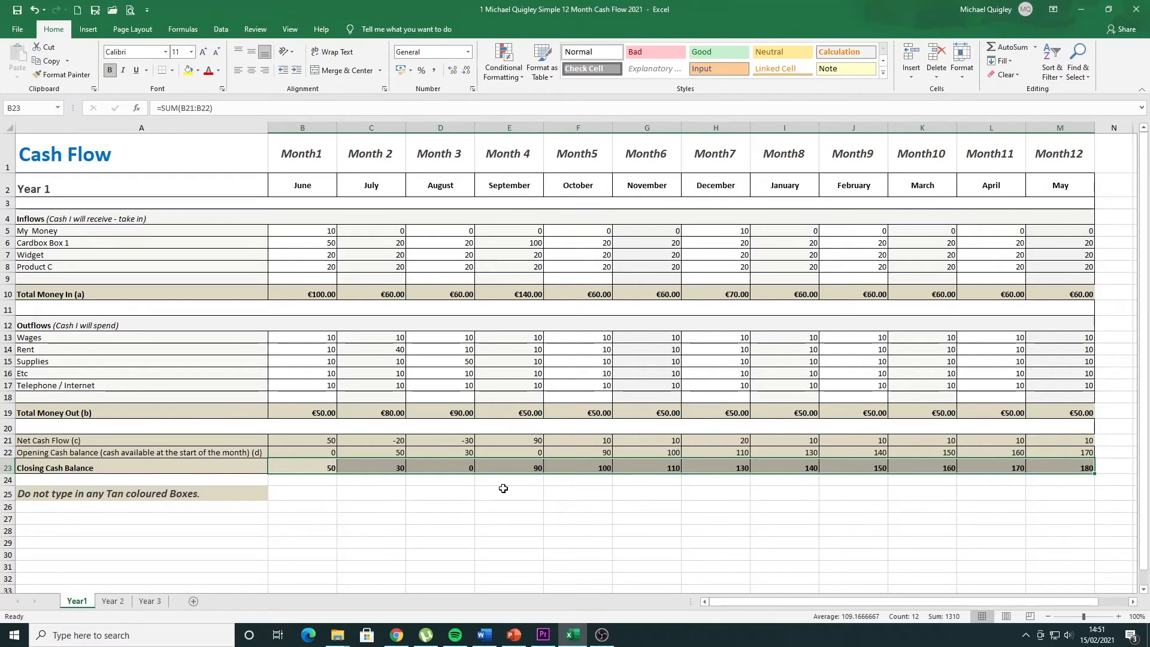
{"action": "left_click", "coordinate": [454, 479]}
{"action": "left_click", "coordinate": [455, 467]}
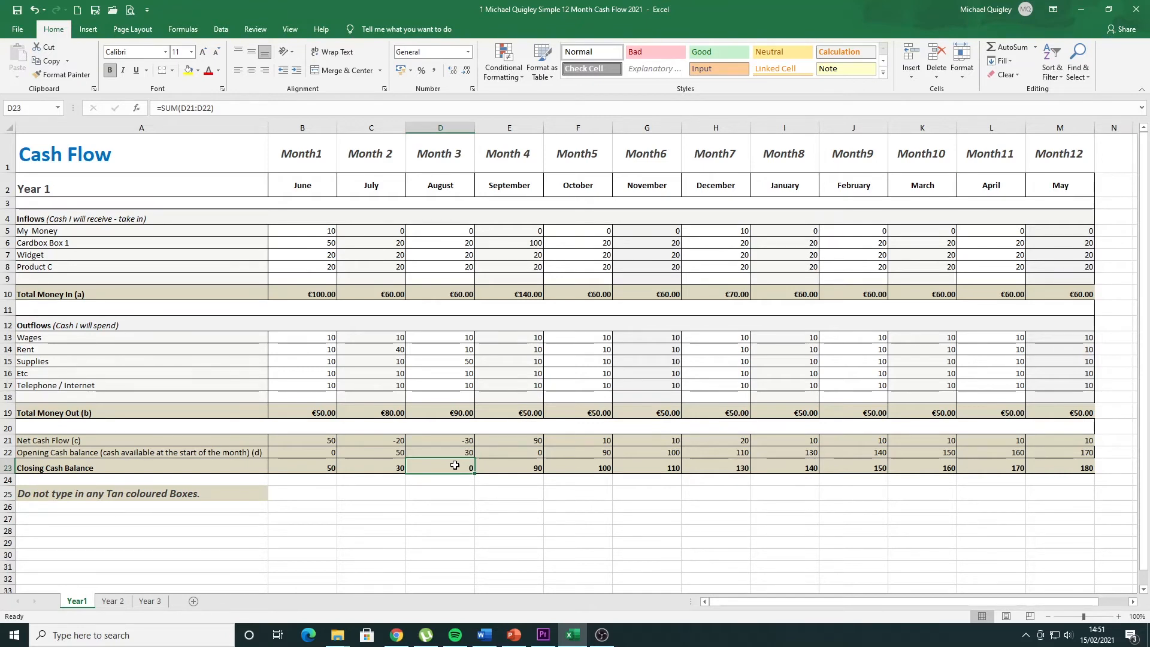
Set the August Etc outflow to 50 and check the August closing cash balance.
{"action": "left_click", "coordinate": [460, 375]}
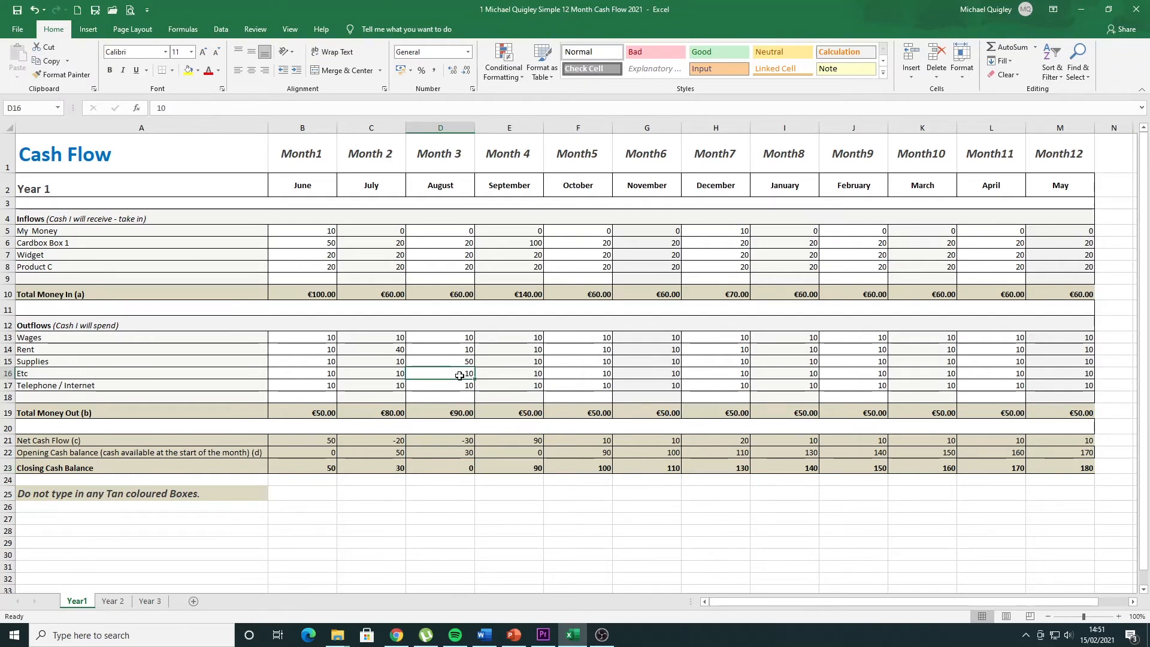
{"action": "type", "text": "50"}
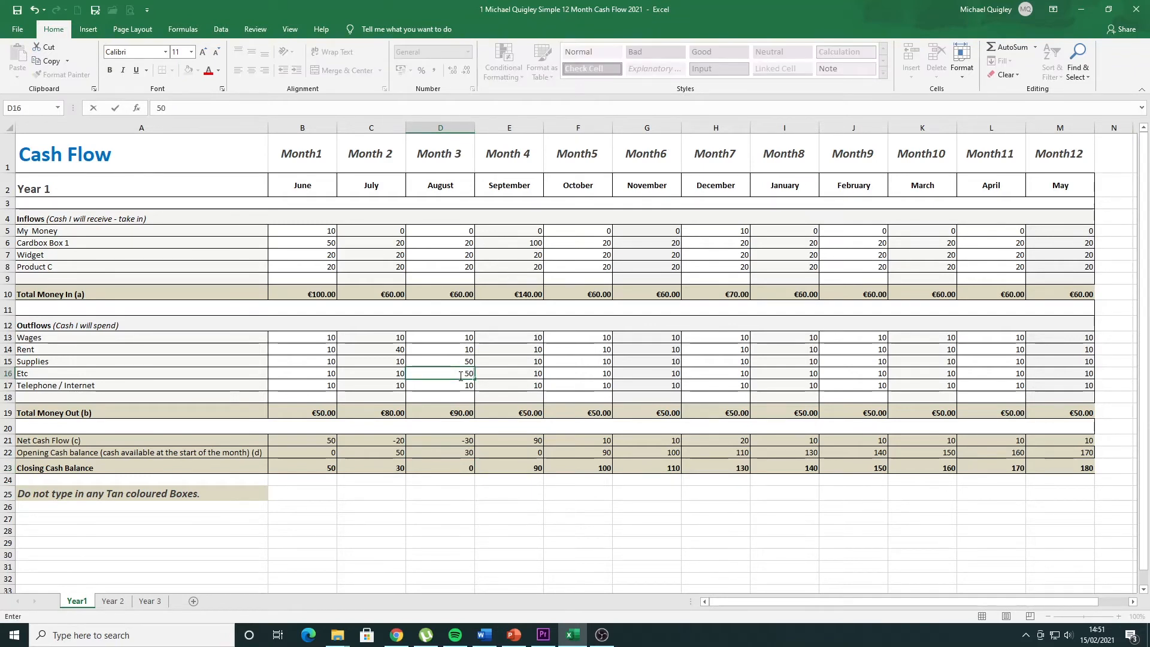
{"action": "key", "text": "Return"}
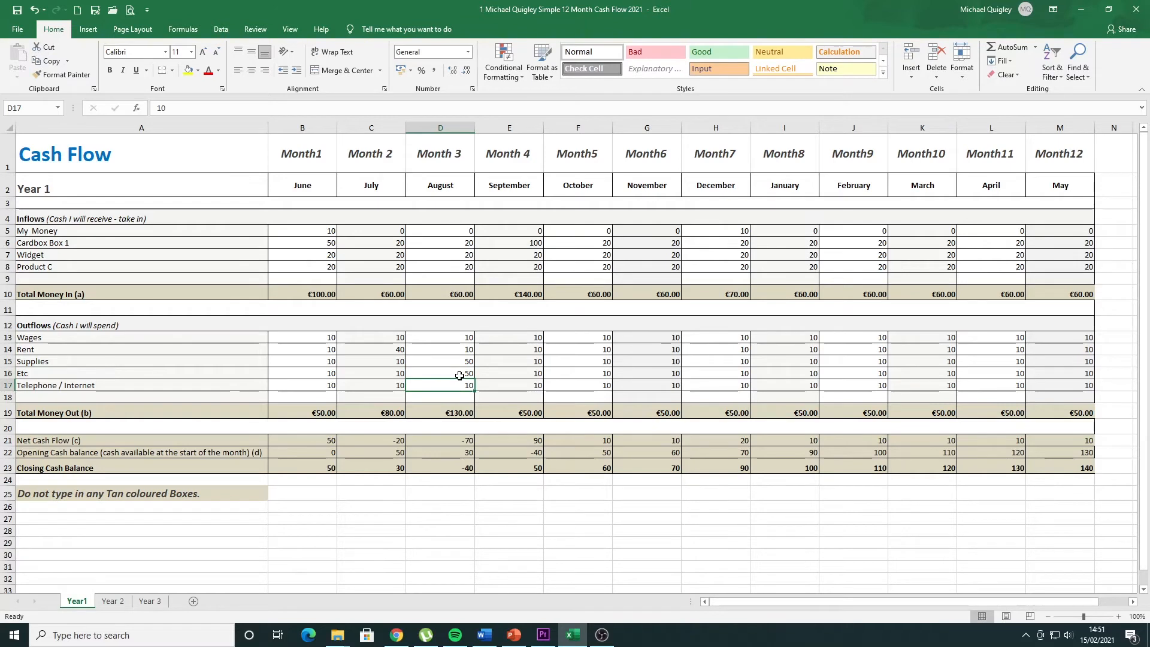
{"action": "left_click", "coordinate": [451, 468]}
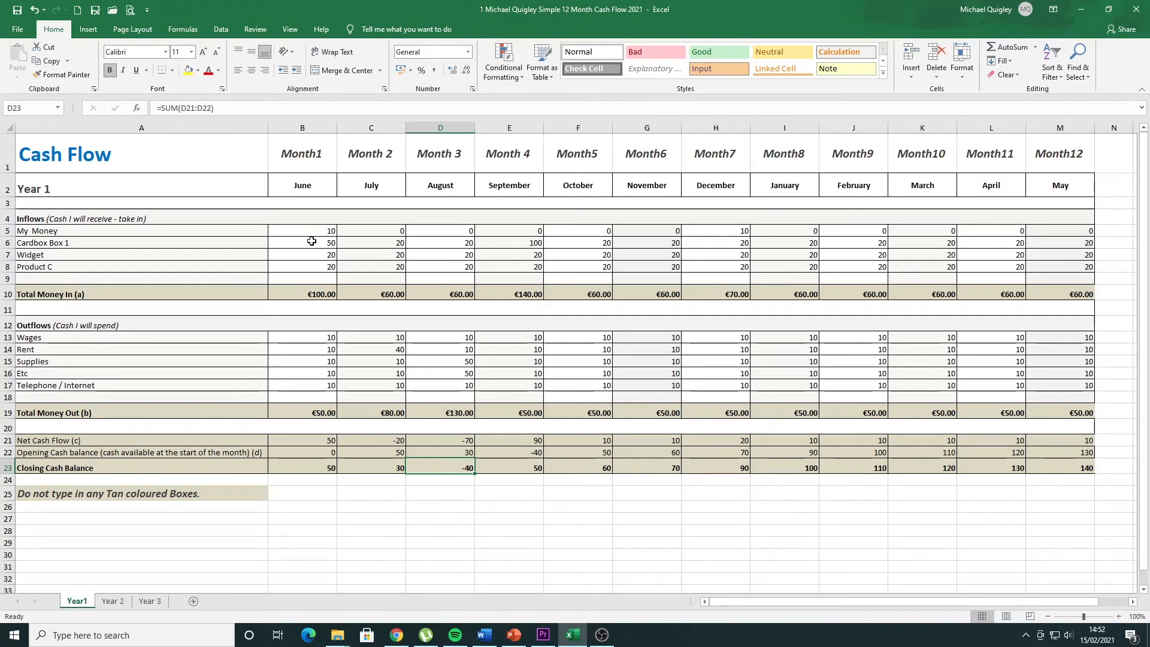
Review the Cardbox Box 1, Widget and Product C inflows for all twelve months against the August closing cash balance.
{"action": "left_click_drag", "start_coordinate": [310, 243], "coordinate": [1053, 267]}
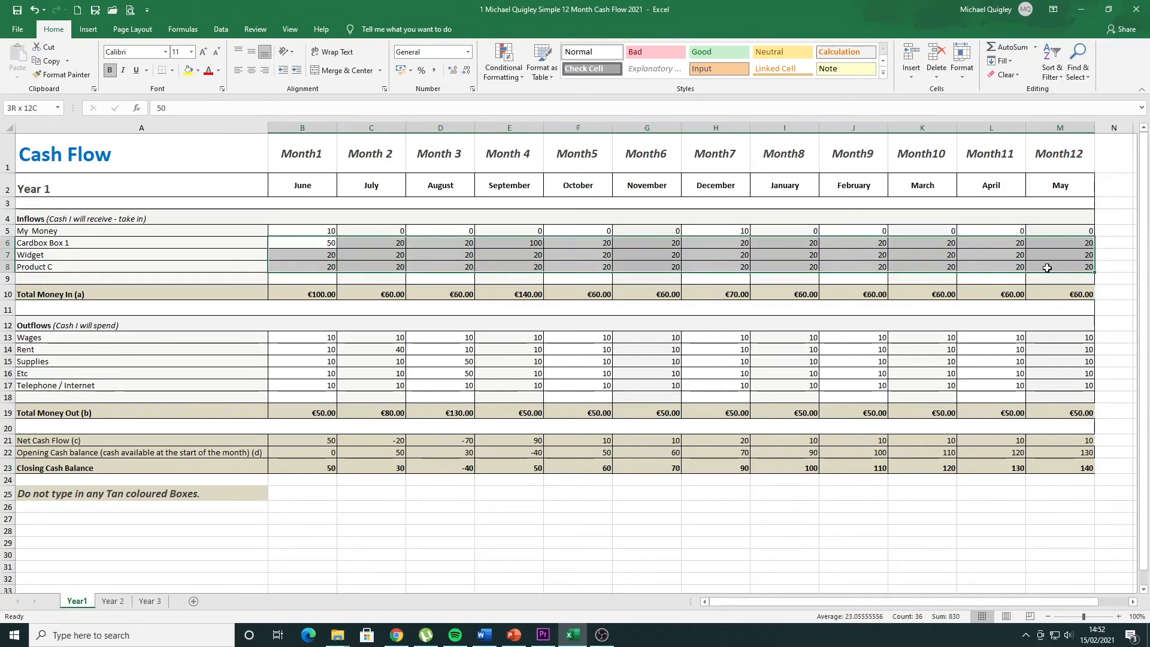
{"action": "left_click", "coordinate": [462, 256]}
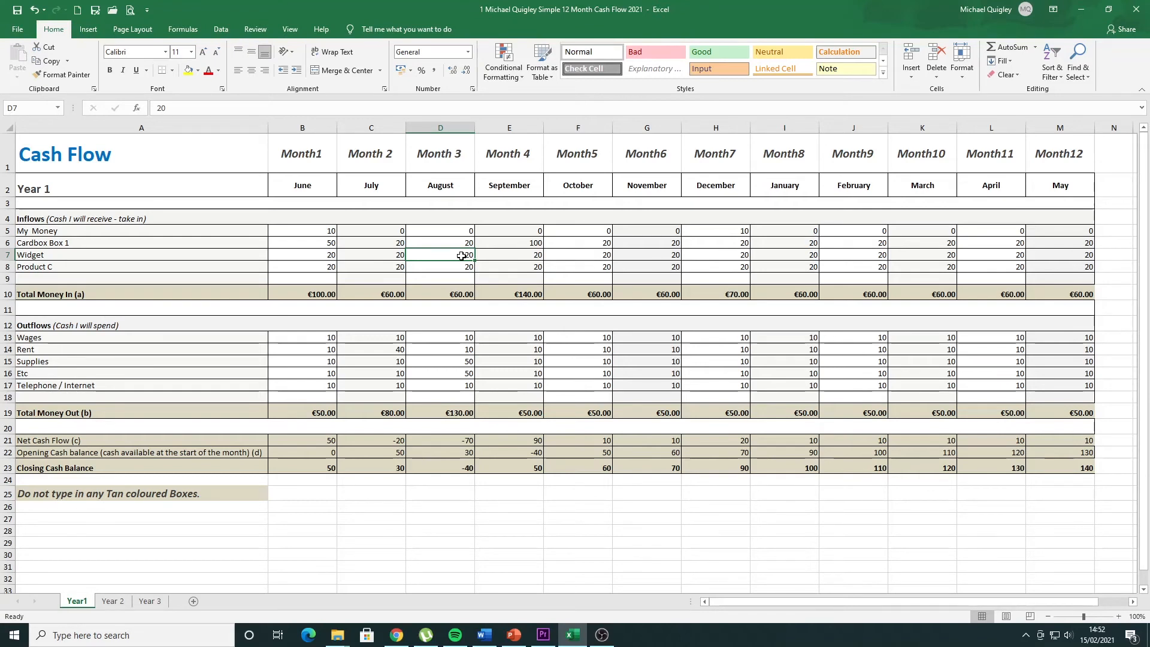
{"action": "left_click", "coordinate": [439, 468]}
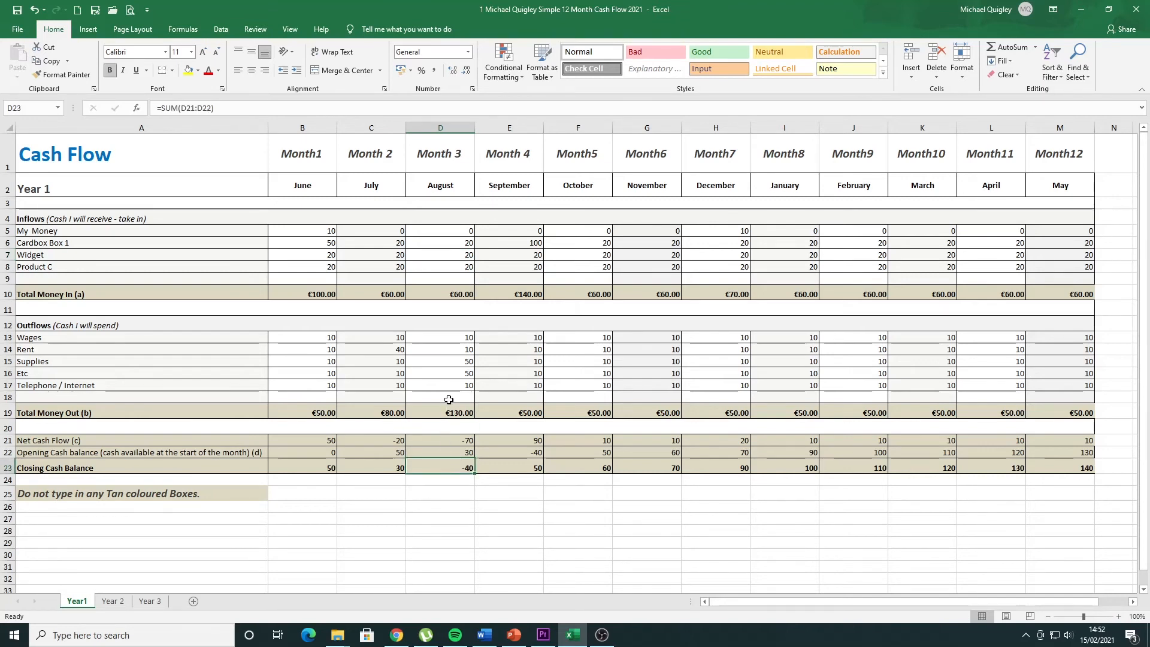
Set the Etc outflow to 0 for August, 30 for September and 20 for October.
{"action": "left_click", "coordinate": [454, 372]}
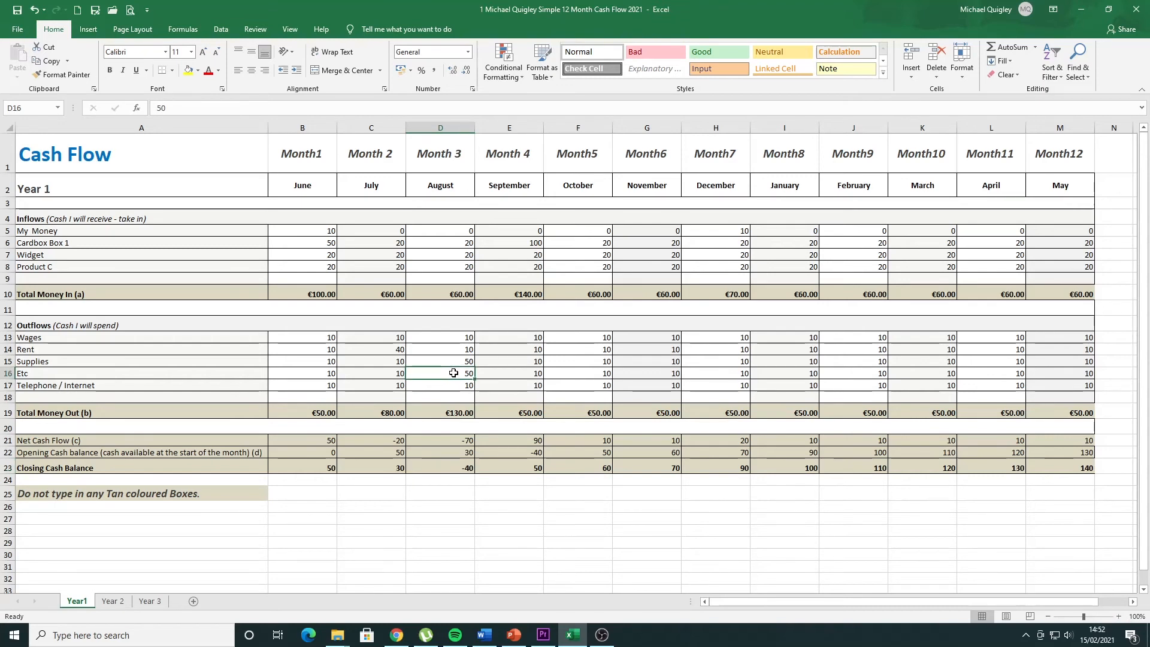
{"action": "type", "text": "0"}
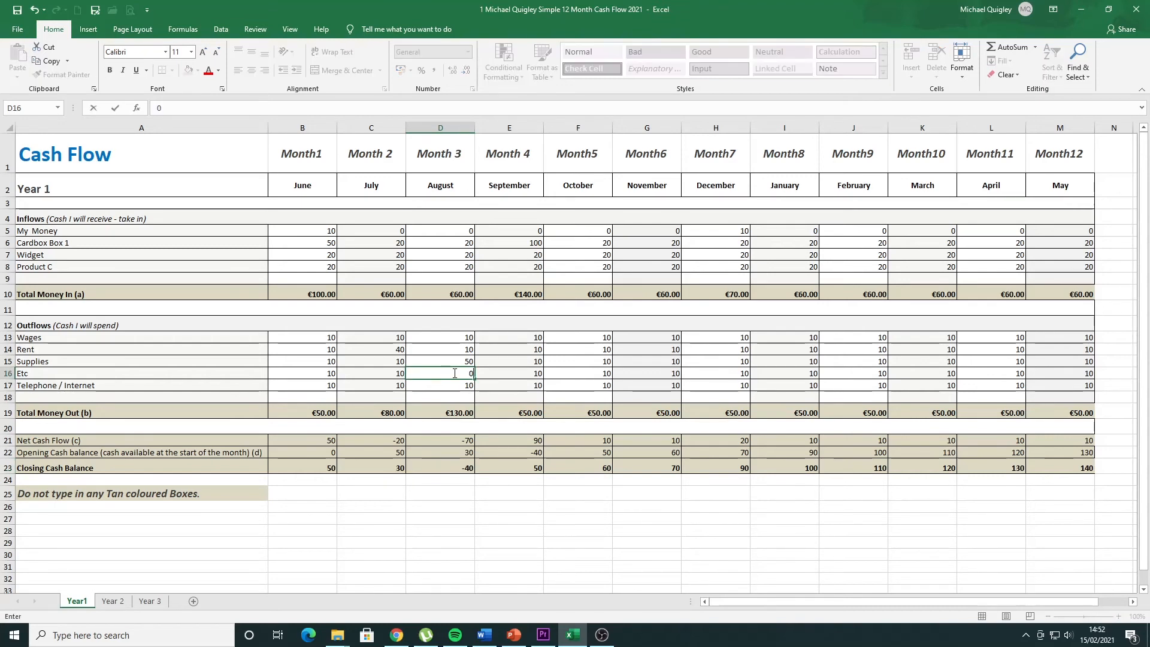
{"action": "key", "text": "Return"}
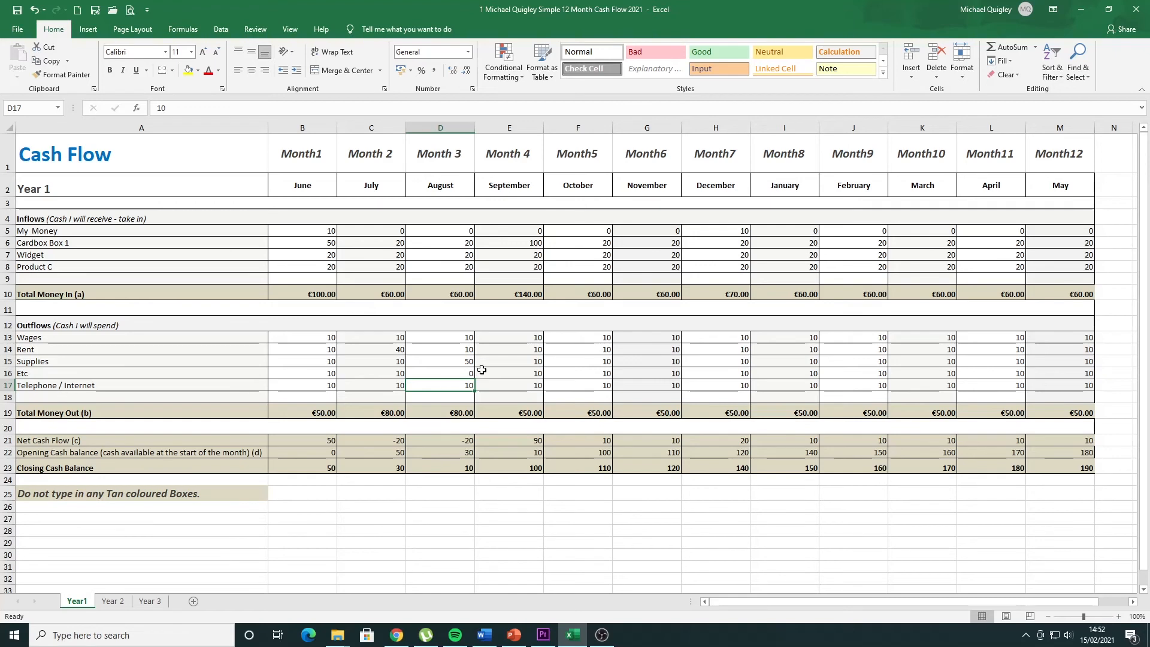
{"action": "left_click", "coordinate": [512, 373]}
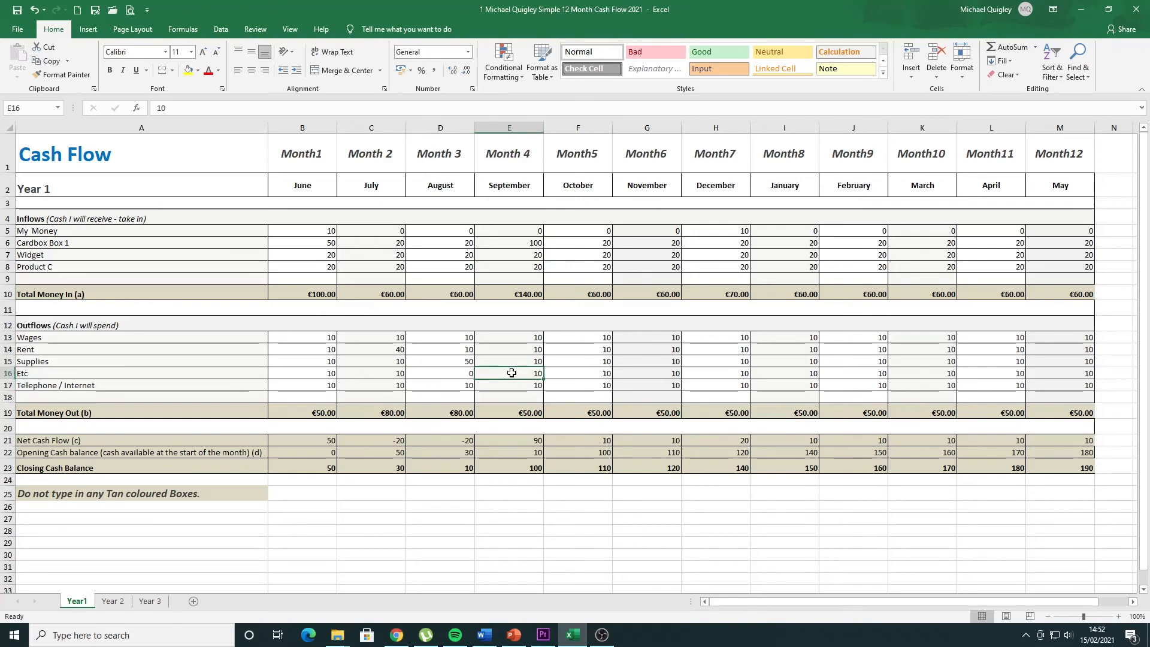
{"action": "type", "text": "30"}
{"action": "key", "text": "Return"}
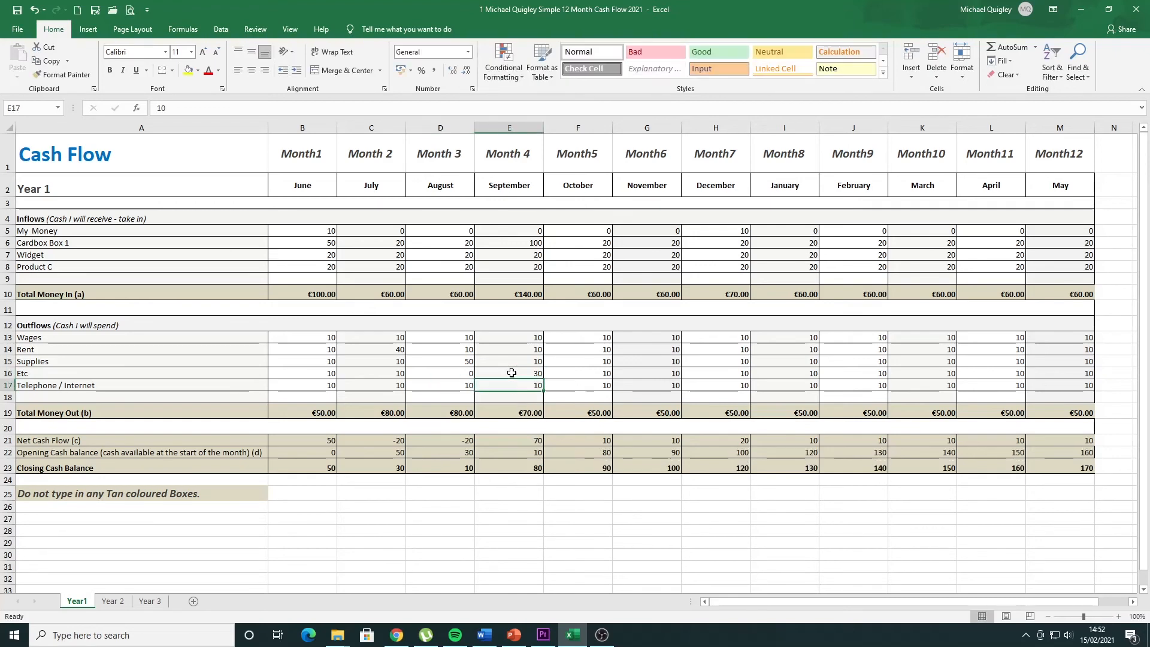
{"action": "left_click", "coordinate": [577, 373]}
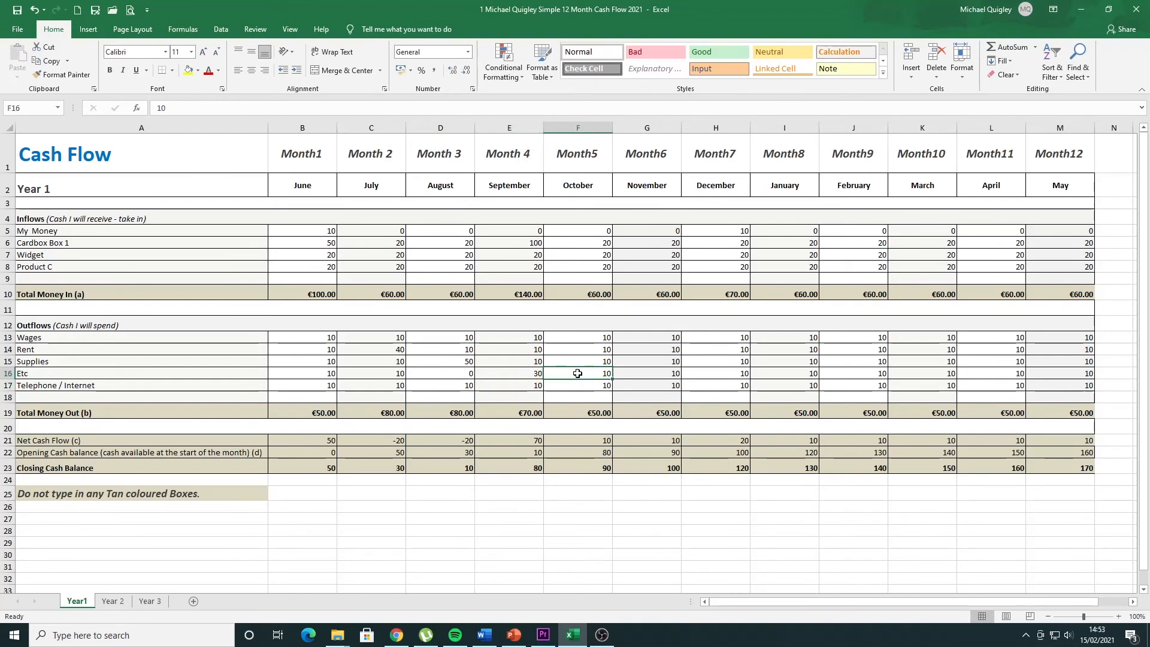
{"action": "type", "text": "20"}
{"action": "key", "text": "Return"}
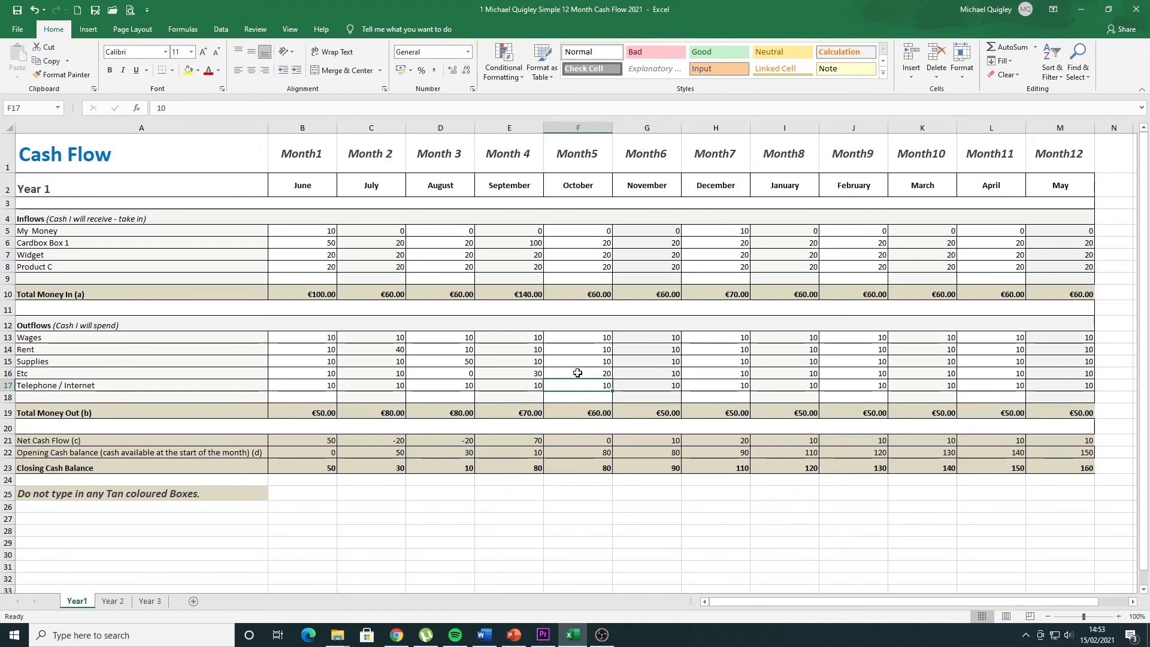
Look through the Year 2 and Year 3 cash flow sheets and return to the Year 1 sheet.
{"action": "left_click", "coordinate": [115, 602]}
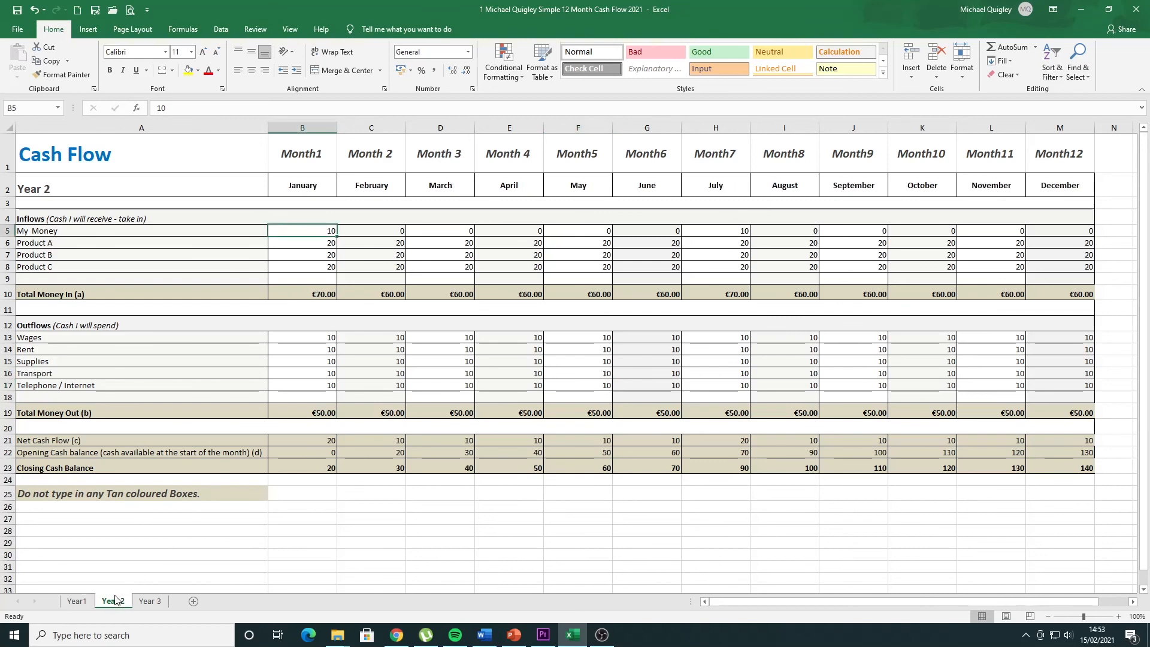
{"action": "left_click", "coordinate": [146, 602]}
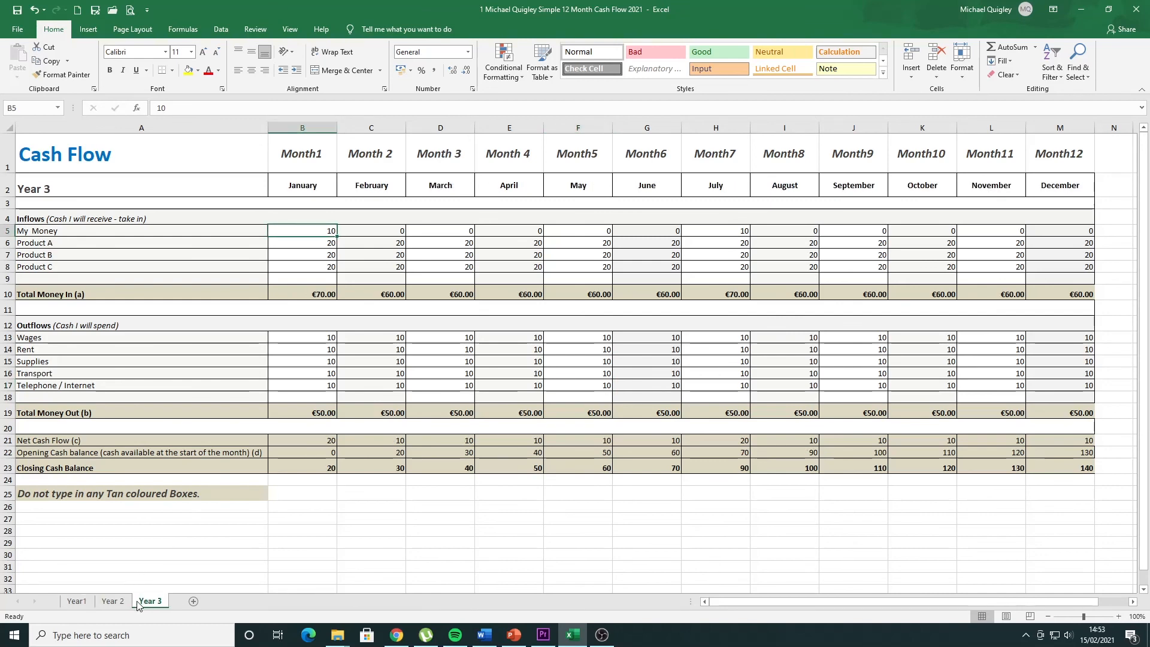
{"action": "left_click", "coordinate": [113, 602]}
{"action": "left_click", "coordinate": [82, 602]}
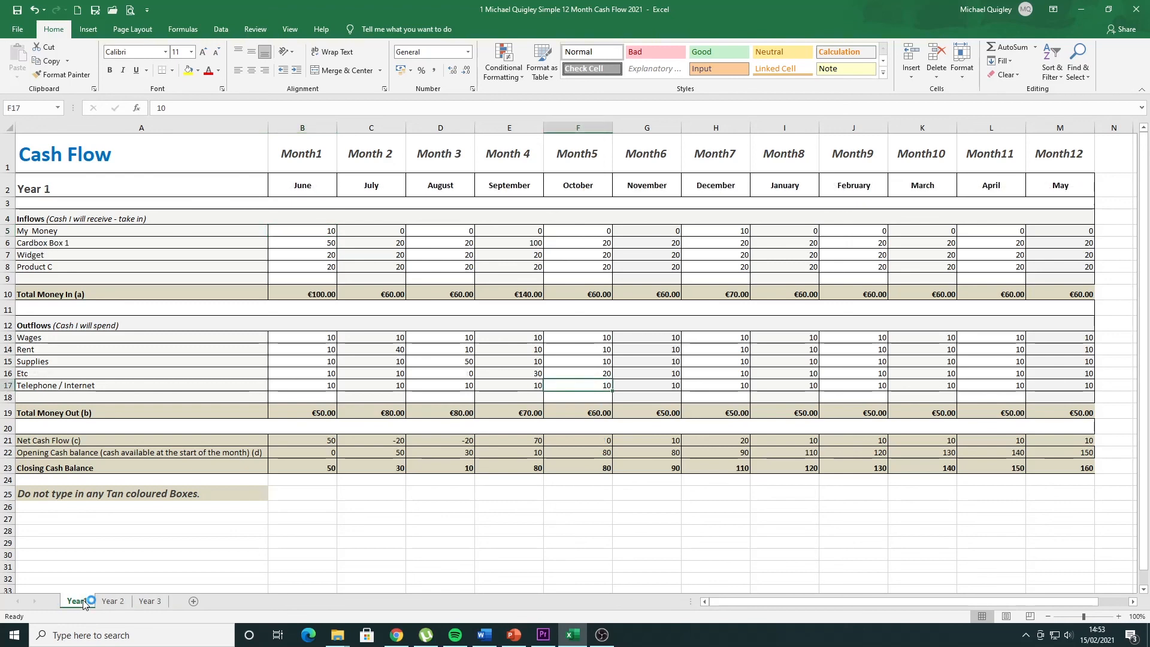